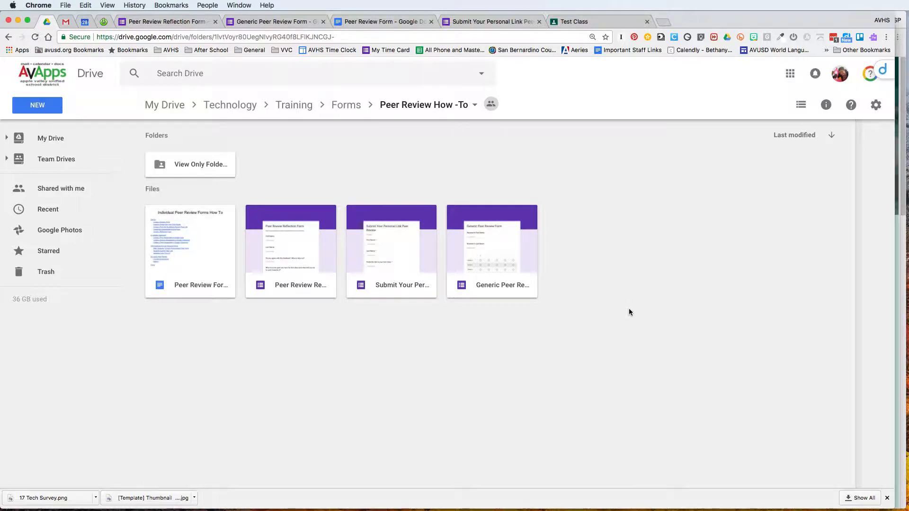
Open the Generic Peer Review Form and scroll to its rating grid question
double_click(530, 261)
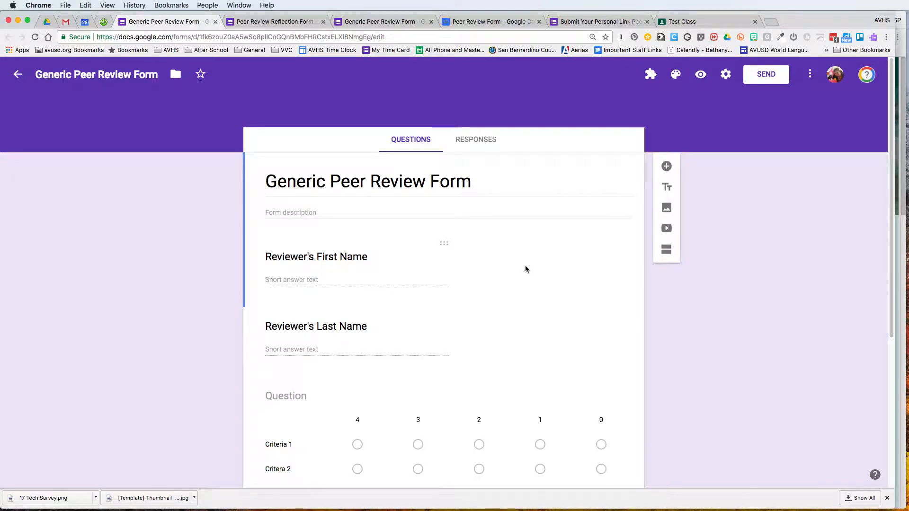
scroll(526, 269, "down", 2)
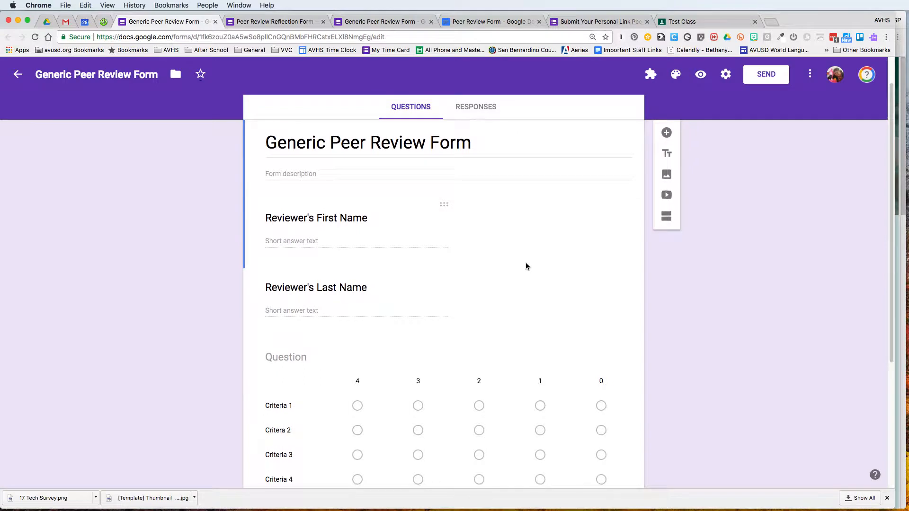
scroll(525, 264, "down", 3)
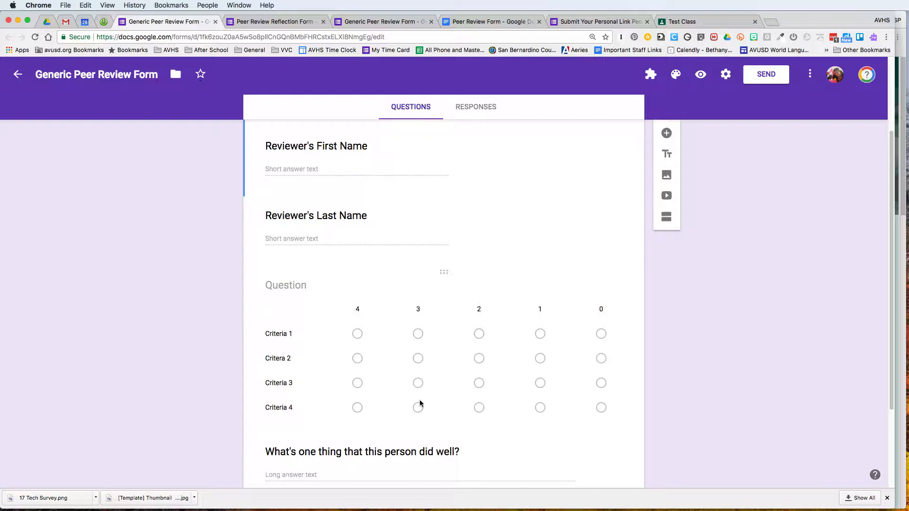
scroll(409, 368, "down", 3)
scroll(410, 367, "up", 3)
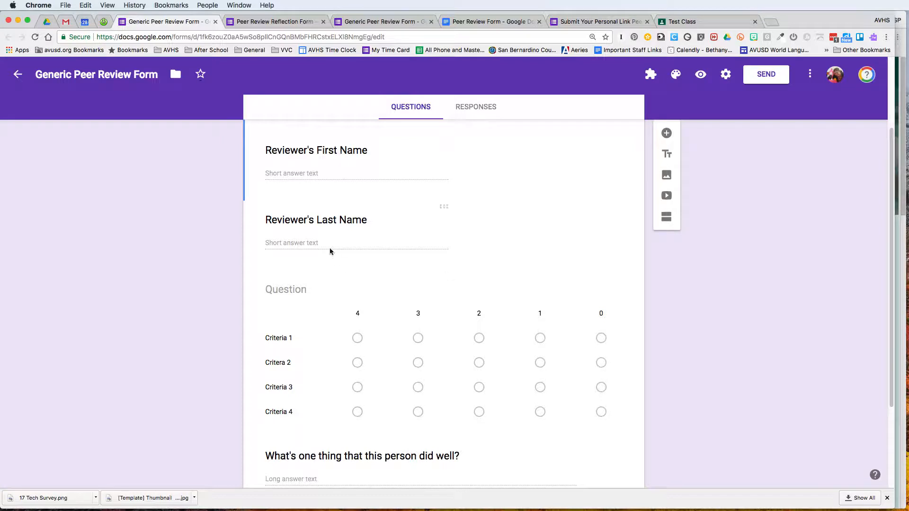
Title the grid question 'Rate this presentation' and go back to the Drive folder
left_click(309, 291)
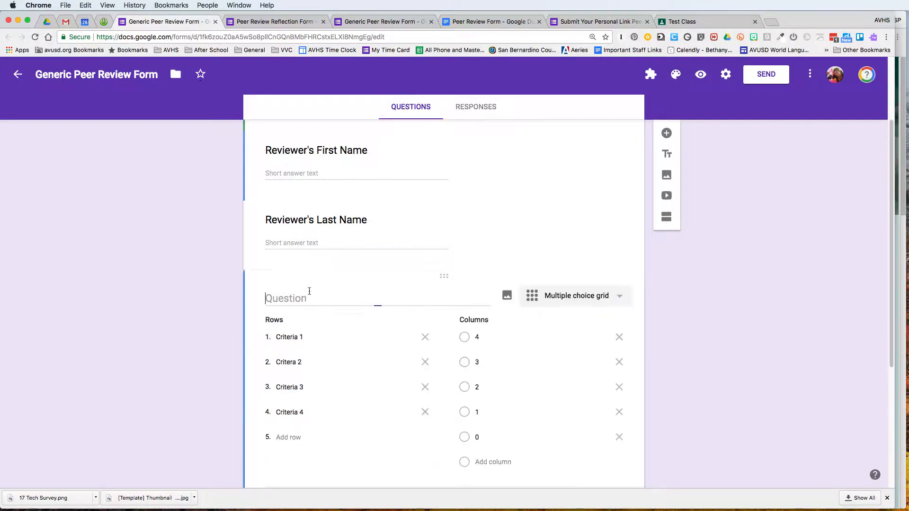
type("R")
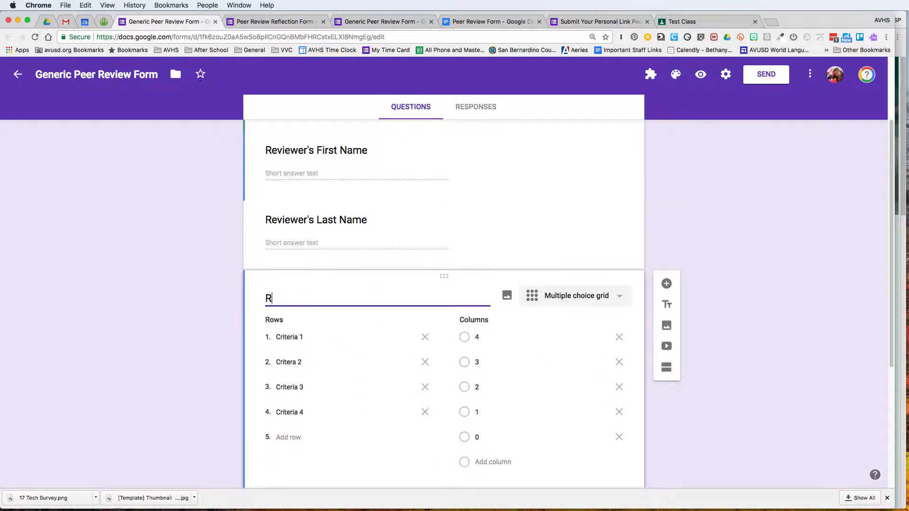
type("ate this presentation")
scroll(808, 175, "up", 3)
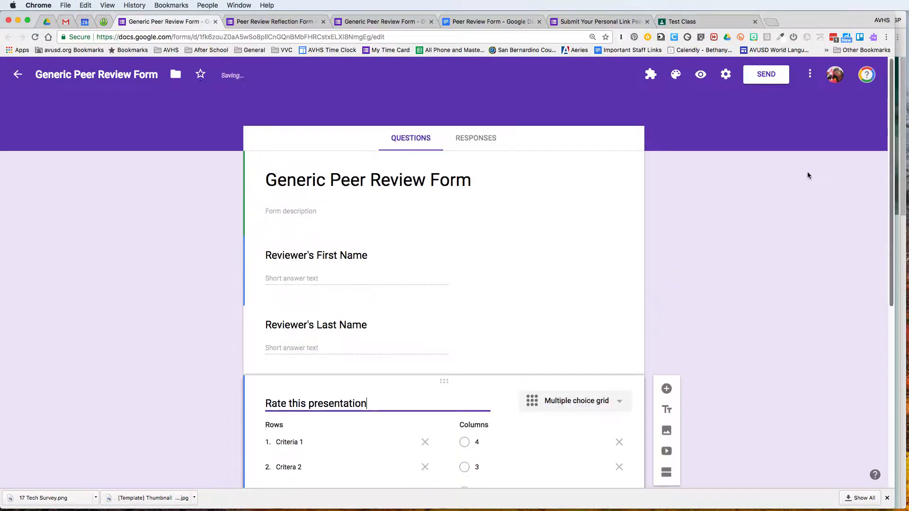
scroll(745, 214, "down", 6)
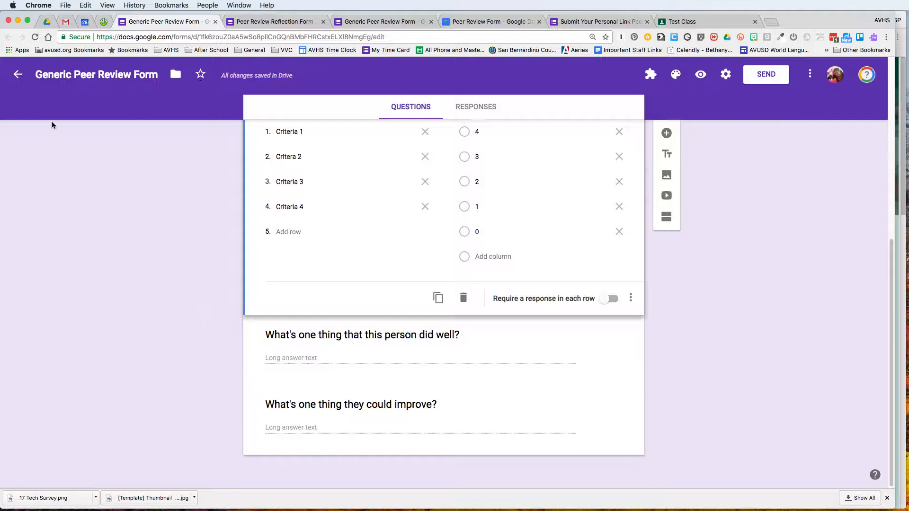
left_click(46, 24)
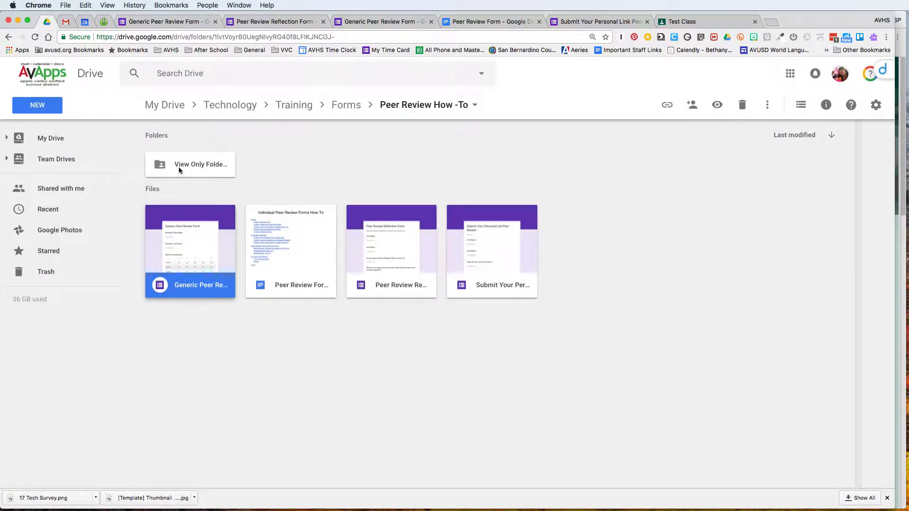
Open the View Only Folder and verify its link sharing is 'anyone with the link can view'
left_click(473, 106)
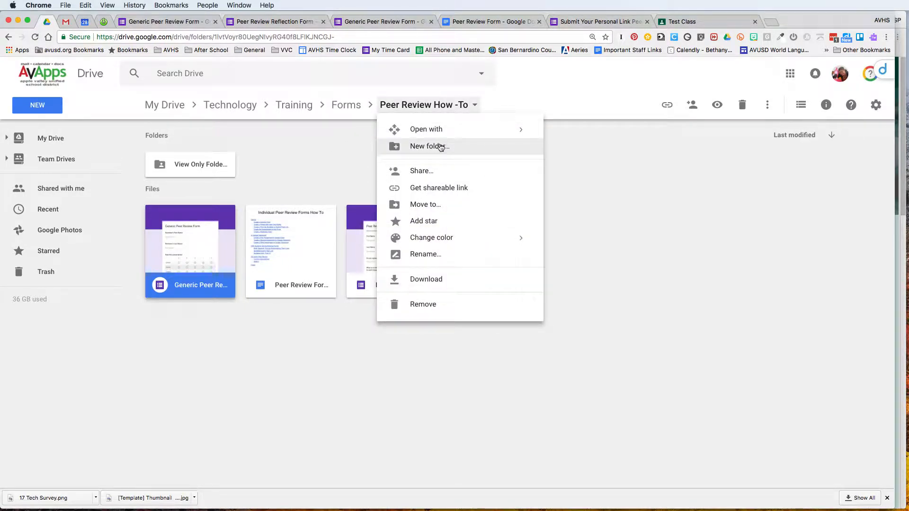
left_click(204, 166)
double_click(205, 166)
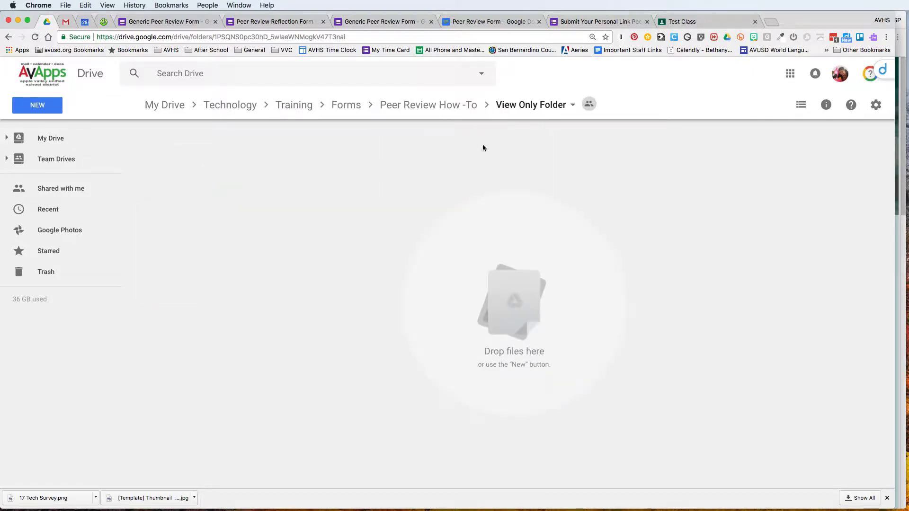
left_click(572, 105)
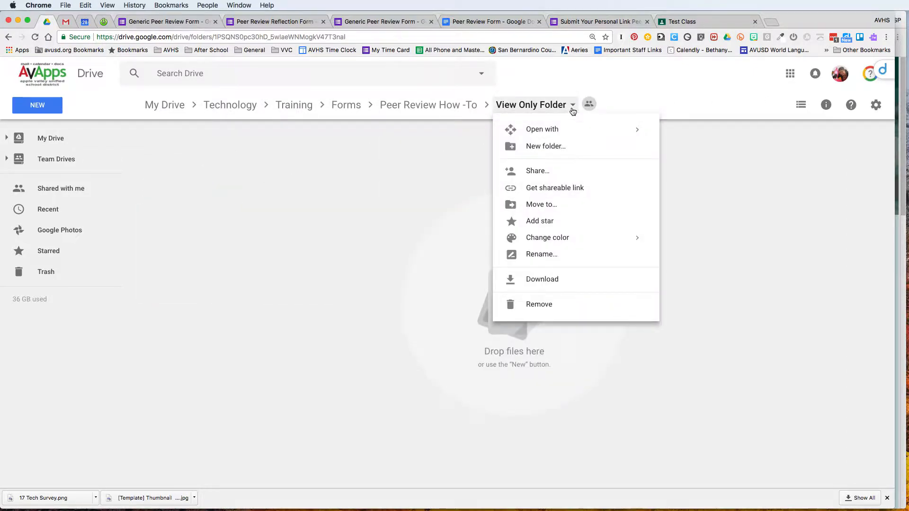
left_click(560, 174)
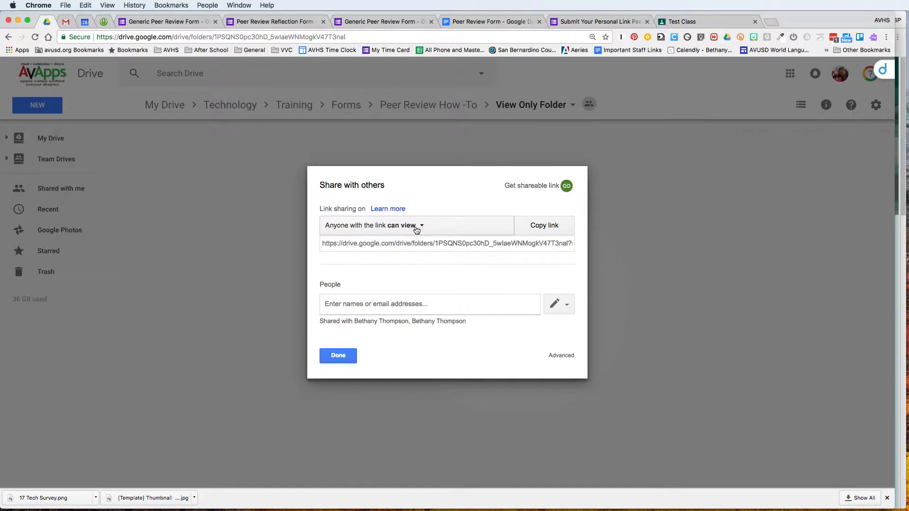
left_click(341, 359)
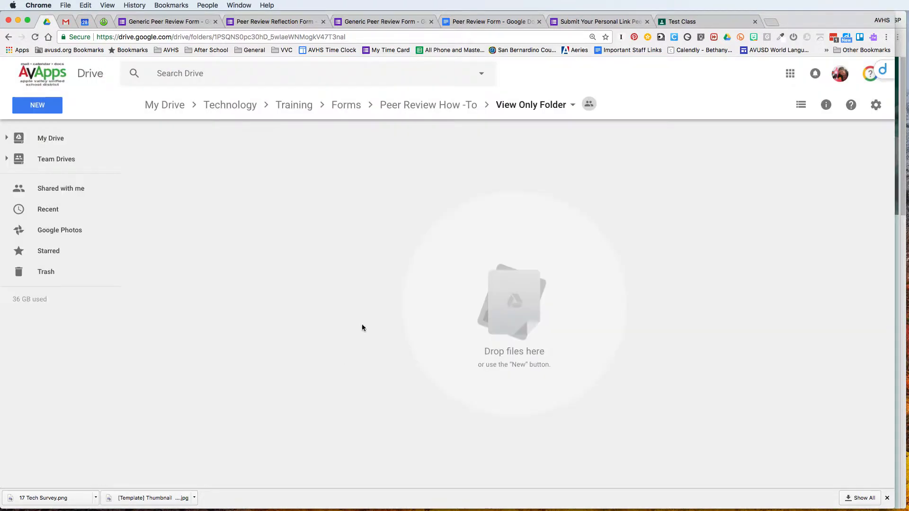
Move the Generic Peer Review Form from Peer Review How-To into the View Only Folder
left_click(462, 110)
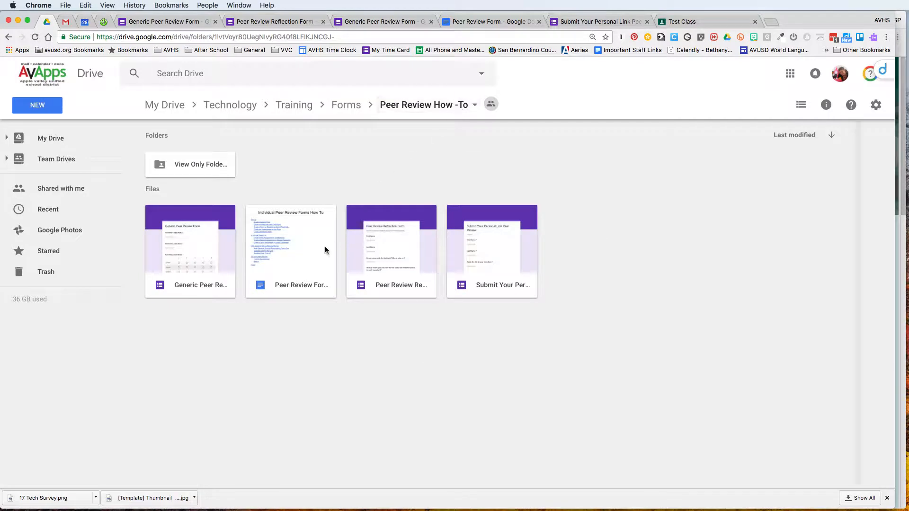
left_click_drag(183, 269, 189, 168)
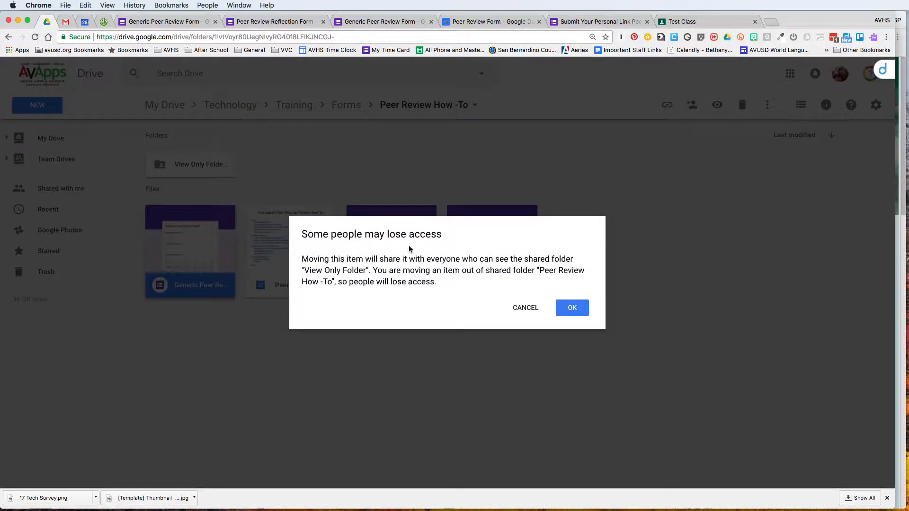
left_click(567, 311)
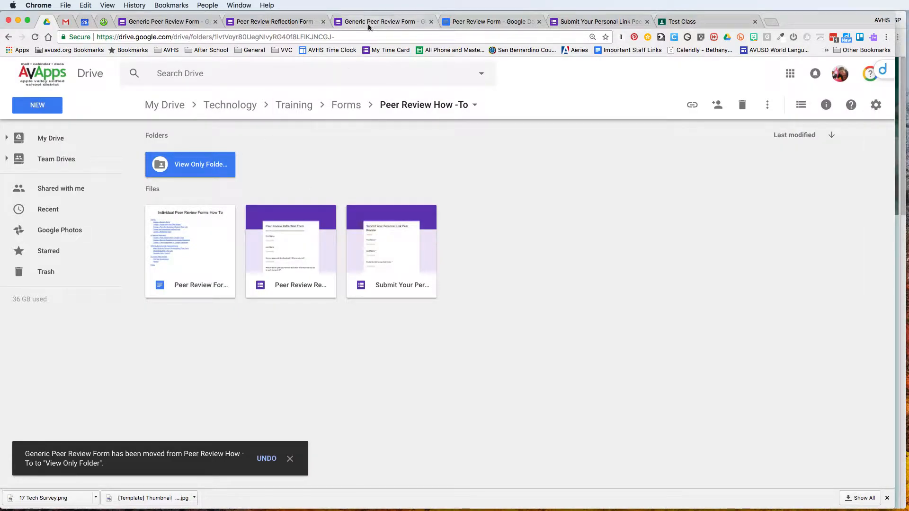
Open the moved form from View Only Folder, select its URL, then close the form tabs
double_click(188, 165)
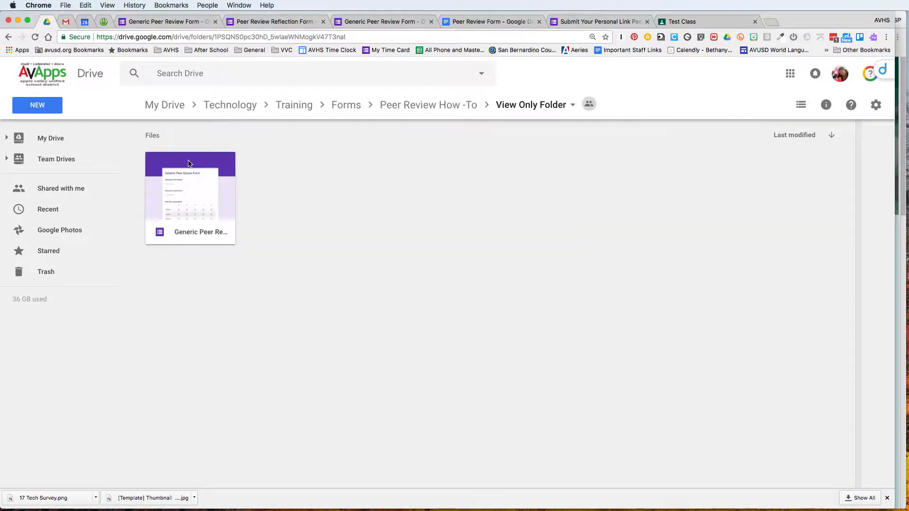
double_click(210, 201)
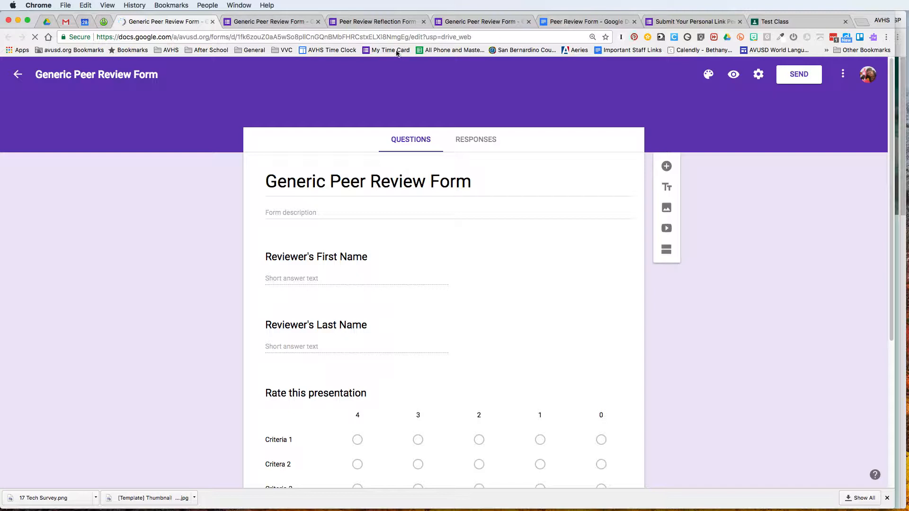
left_click(369, 37)
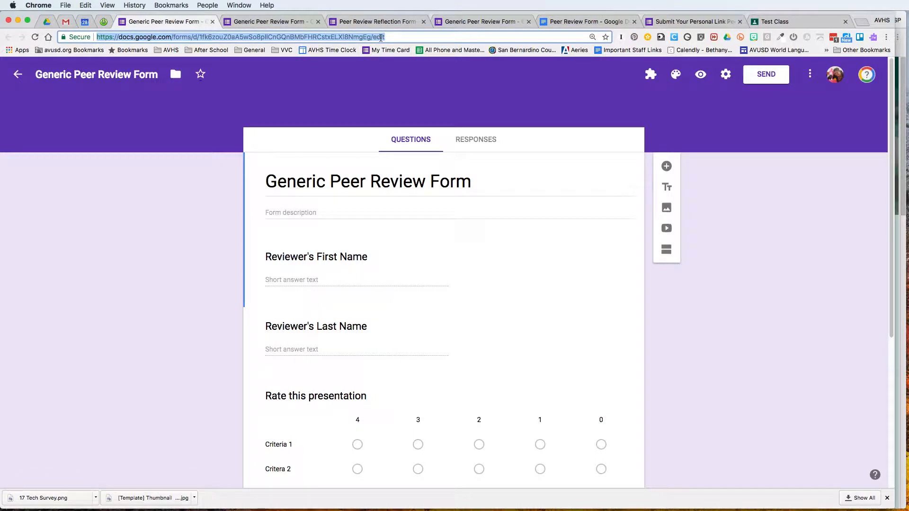
triple_click(396, 35)
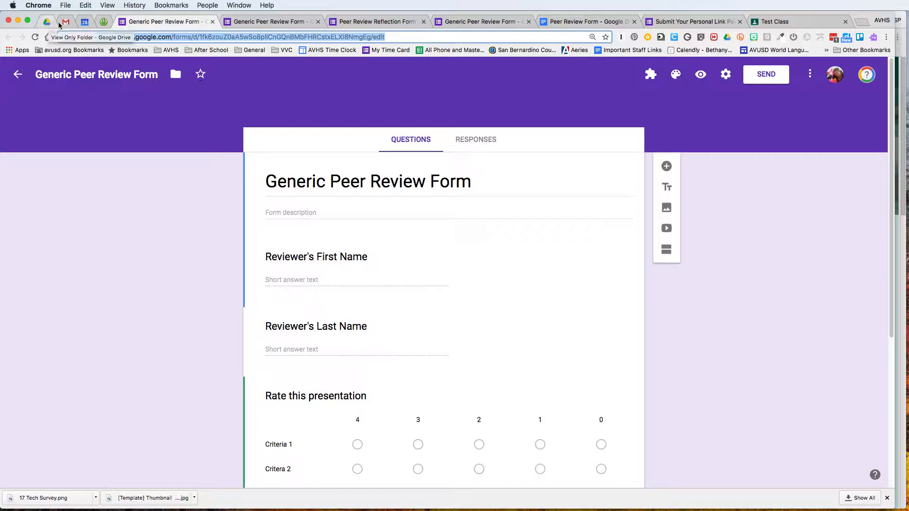
left_click(213, 22)
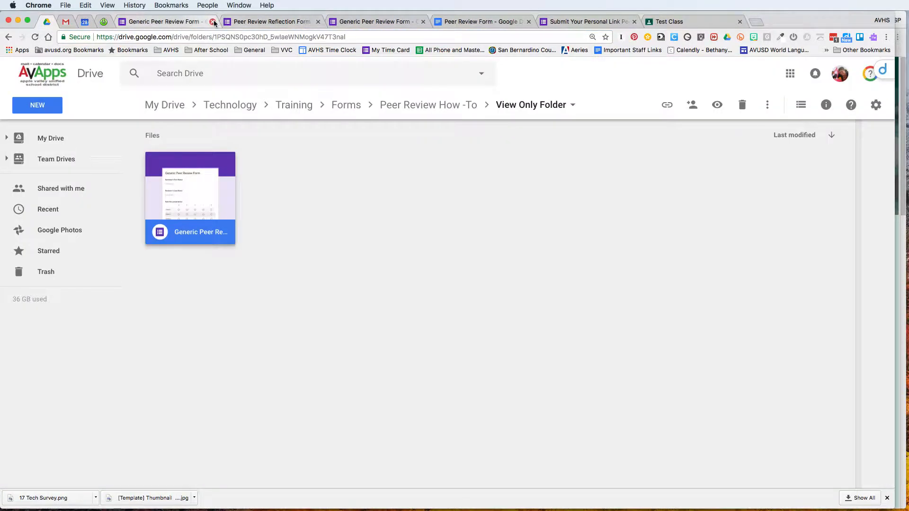
left_click(212, 22)
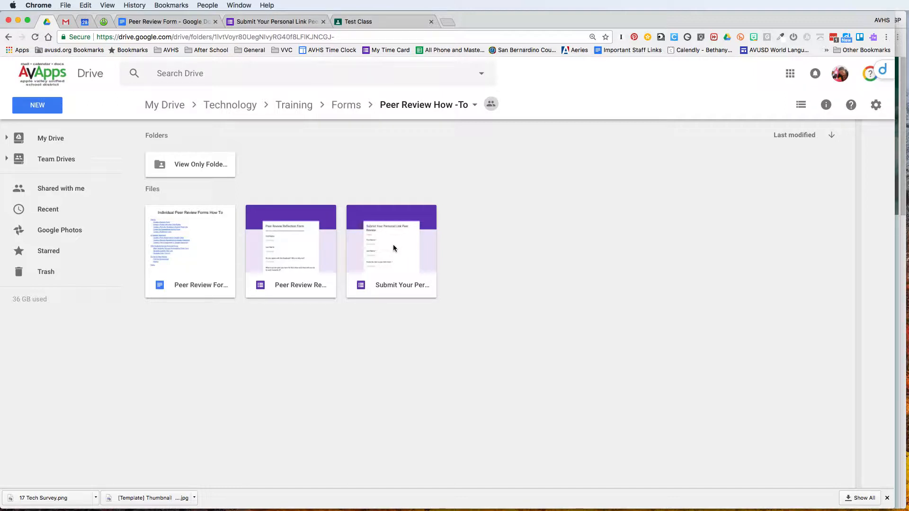
Open the Submit Your Personal Link Peer Review form and start linking its responses to Sheets
double_click(392, 247)
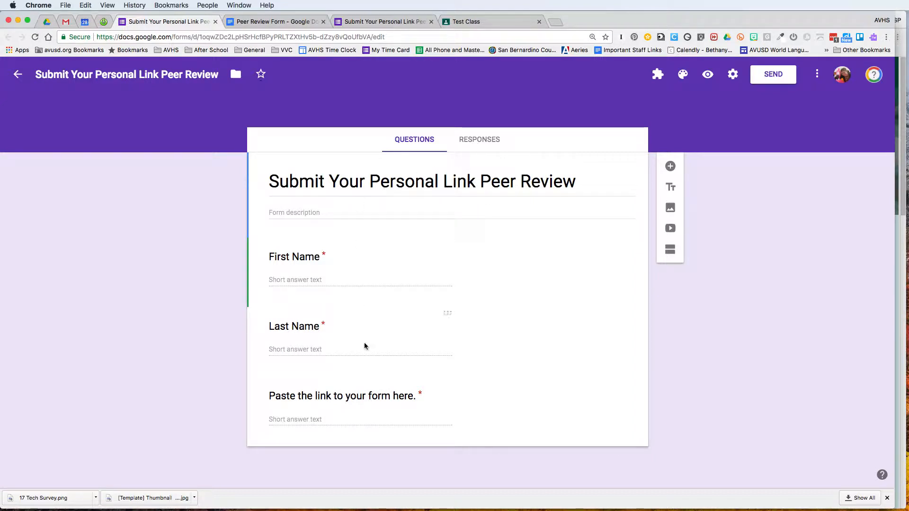
left_click(478, 139)
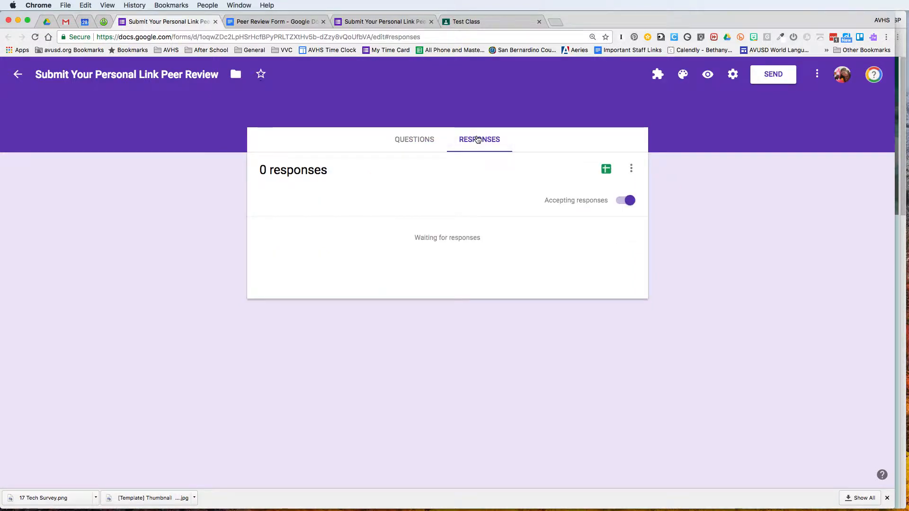
left_click(606, 171)
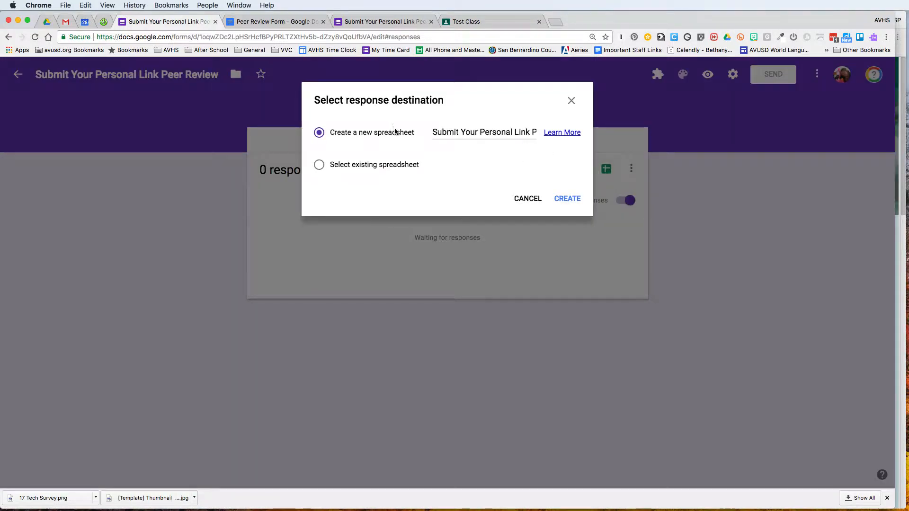
Create the new responses spreadsheet, check its header columns, then return to Peer Review How-To
left_click(561, 203)
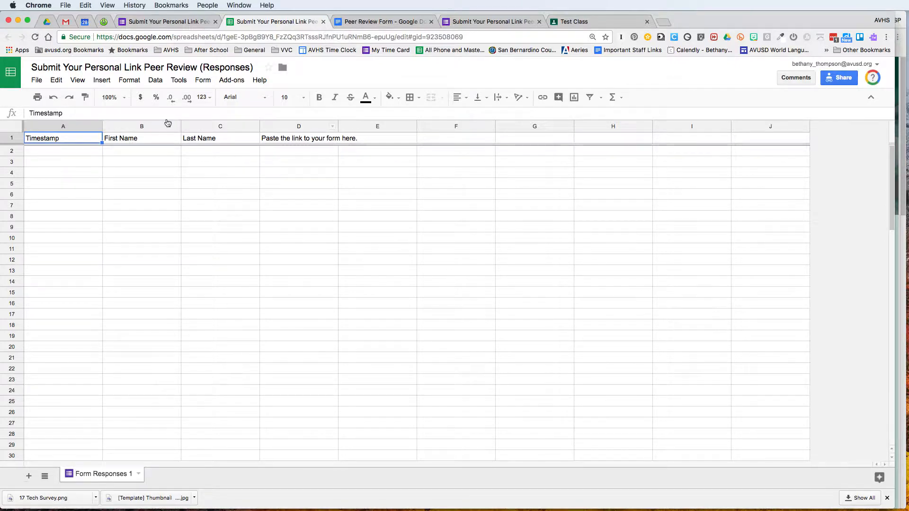
left_click(158, 23)
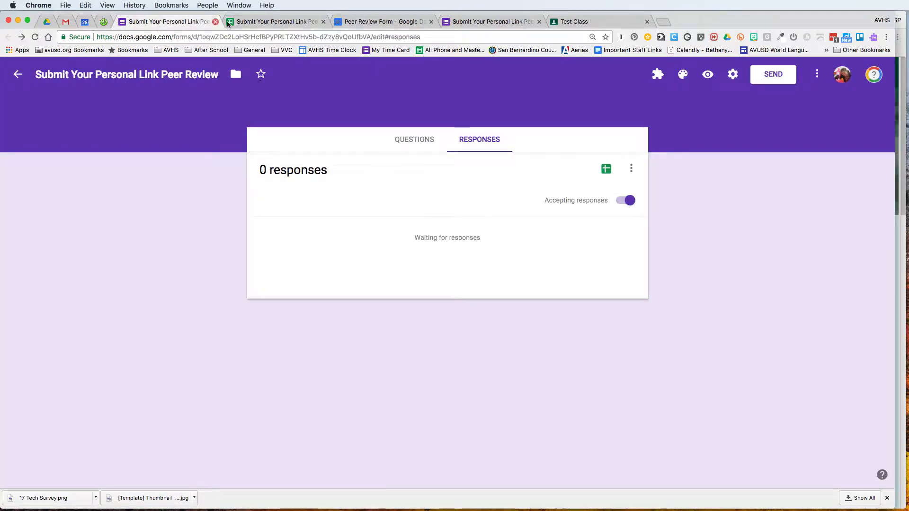
left_click(254, 22)
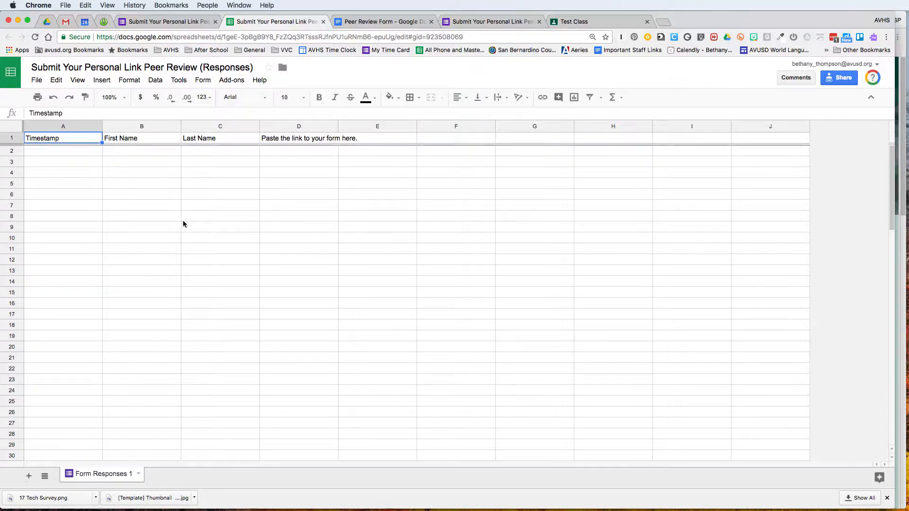
left_click(46, 21)
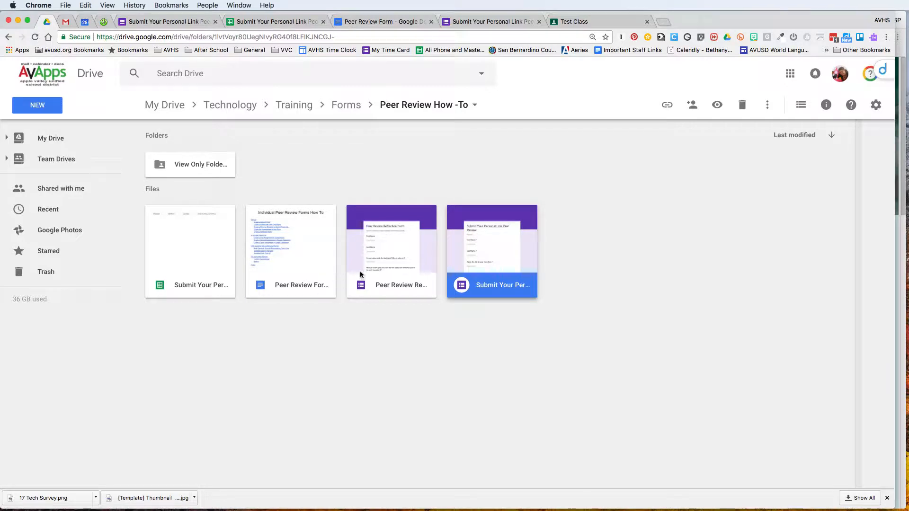
Open the Peer Review Reflection Form and add a 'Period' question below Last Name
double_click(390, 264)
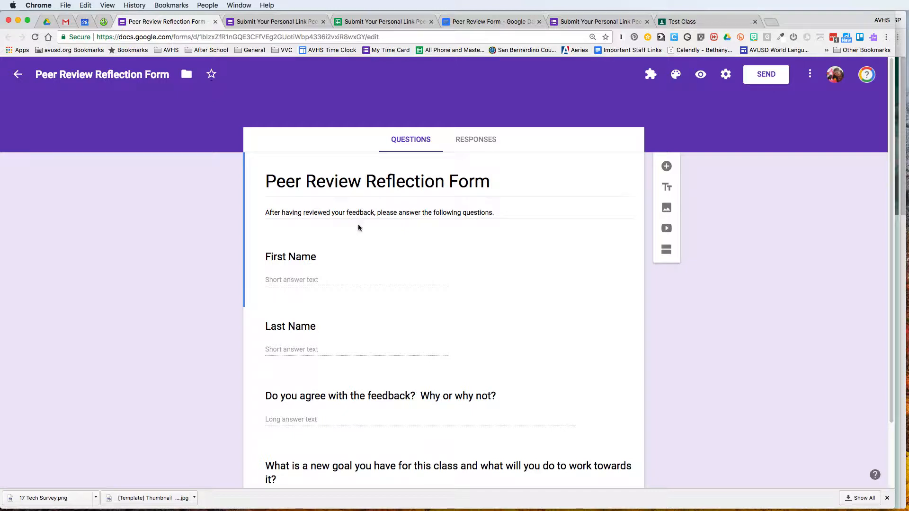
scroll(371, 353, "down", 2)
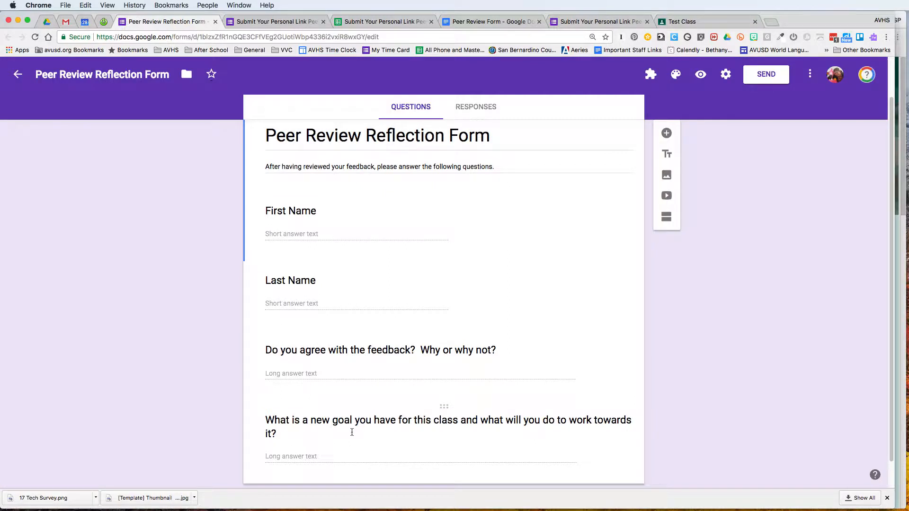
left_click(379, 284)
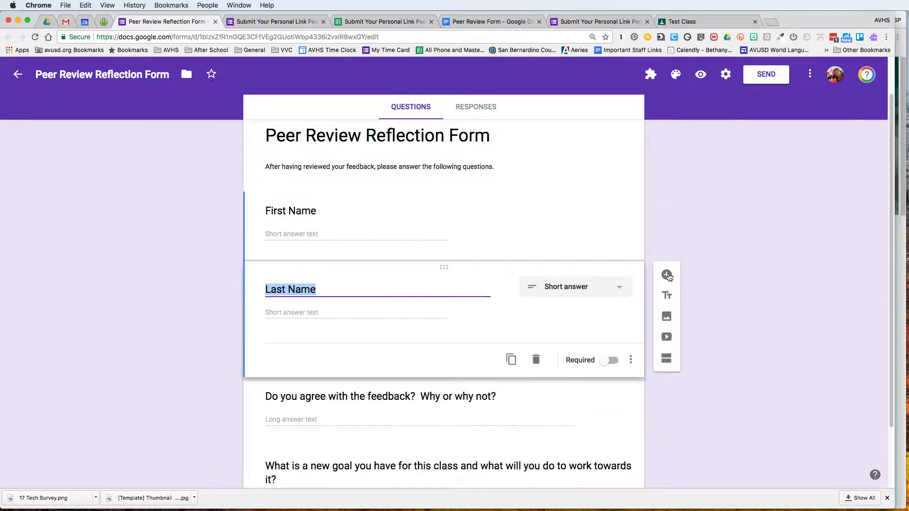
left_click(667, 275)
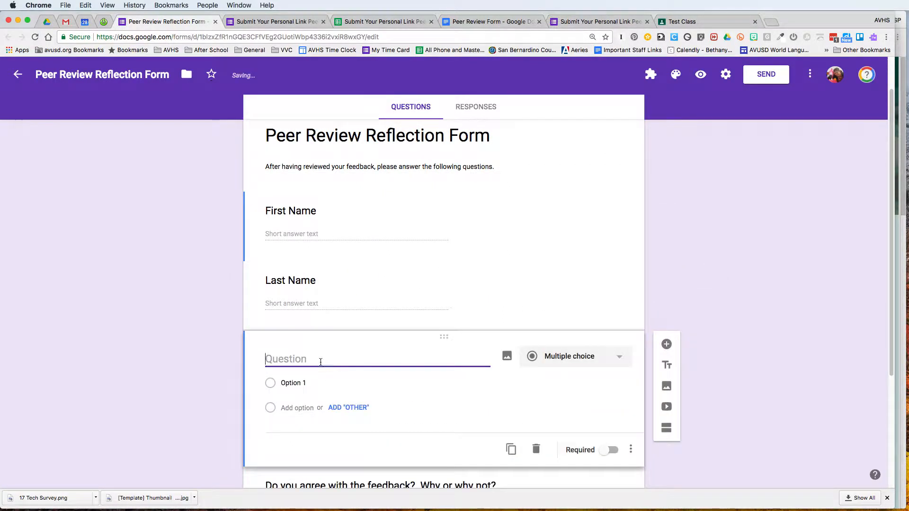
type("Period")
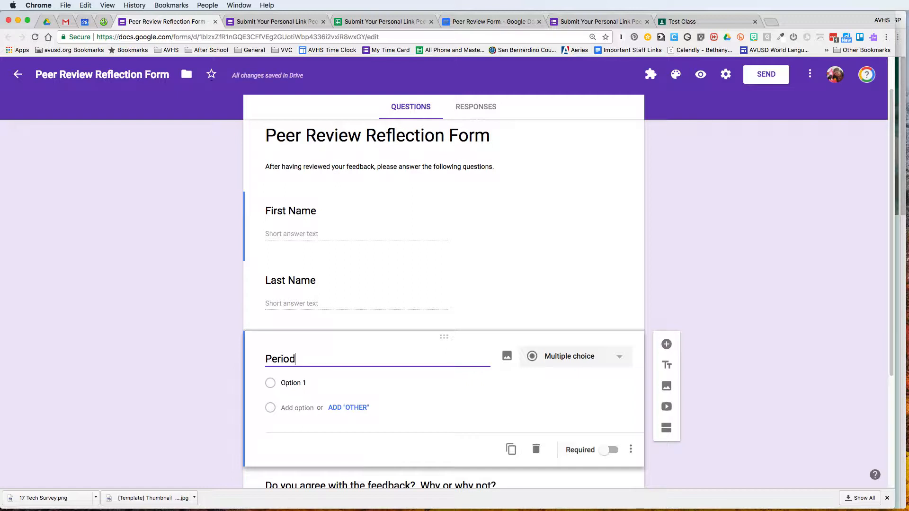
Give the Period question answer choices 1, 2, 3, 4, 5 and 6
left_click(307, 382)
type("1")
left_click(299, 408)
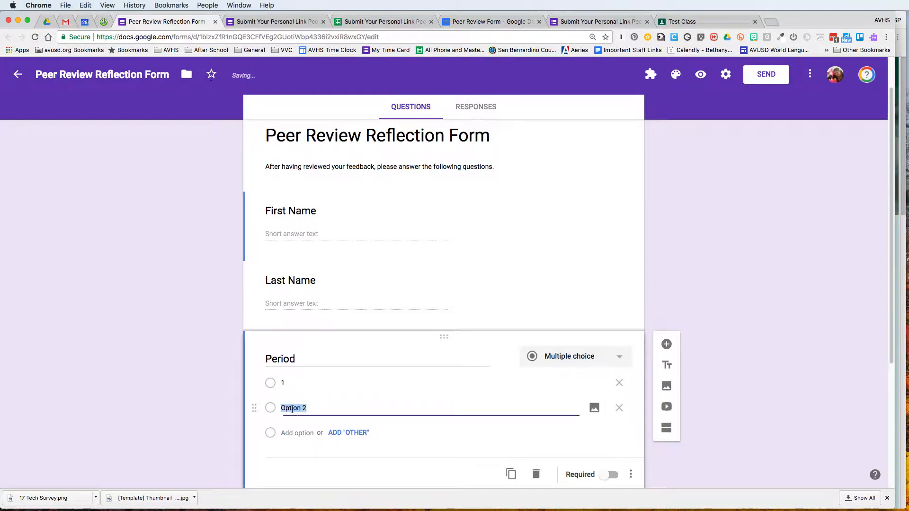
type("2")
left_click(284, 433)
type("3")
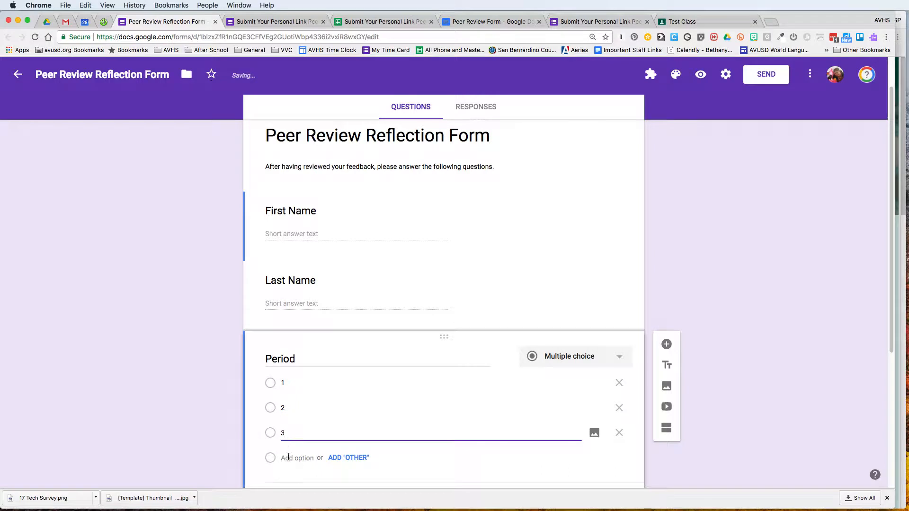
left_click(287, 458)
type("4")
left_click(290, 481)
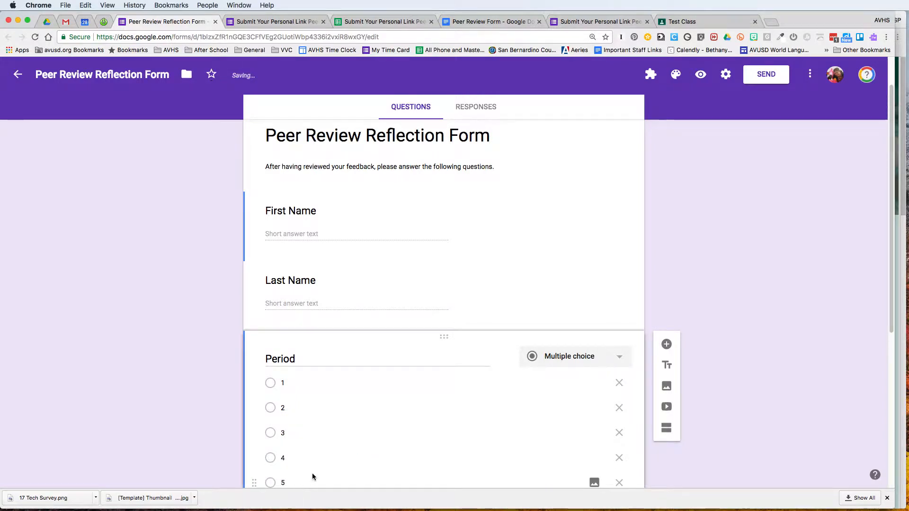
type("5")
left_click(296, 481)
type("6")
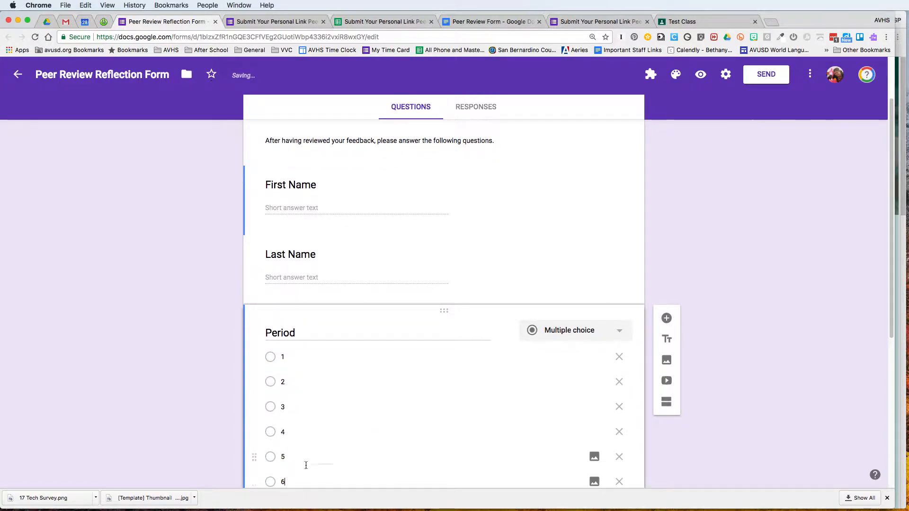
scroll(350, 431, "down", 4)
scroll(516, 290, "up", 3)
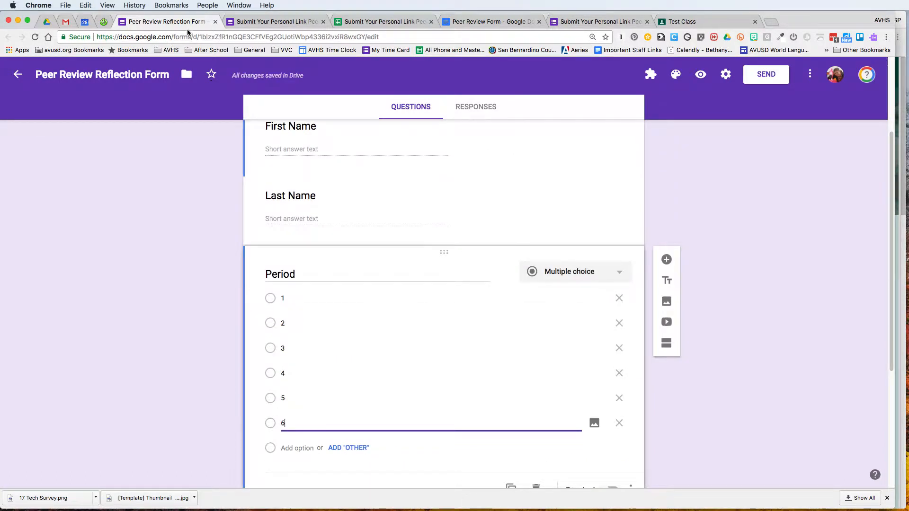
Close the Reflection Form, Submit form and responses spreadsheet, returning to Test Class
left_click(215, 22)
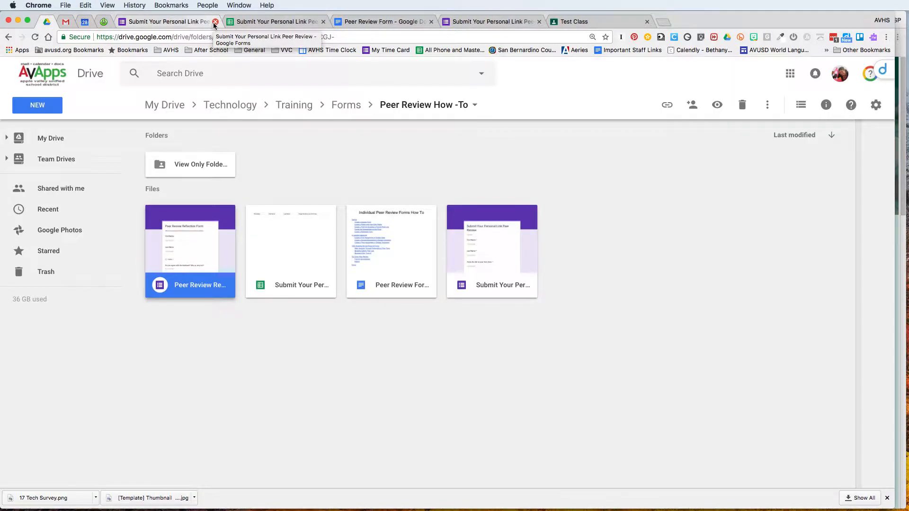
left_click(215, 22)
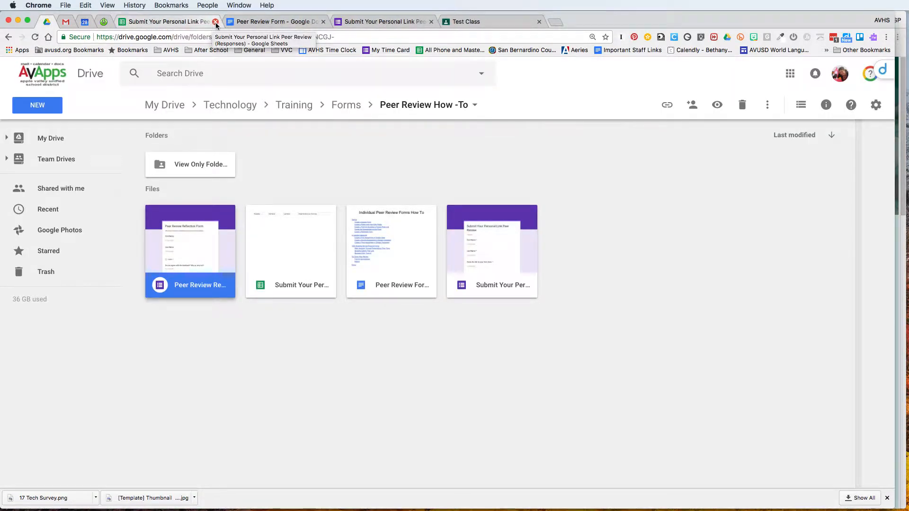
left_click(215, 22)
left_click(356, 22)
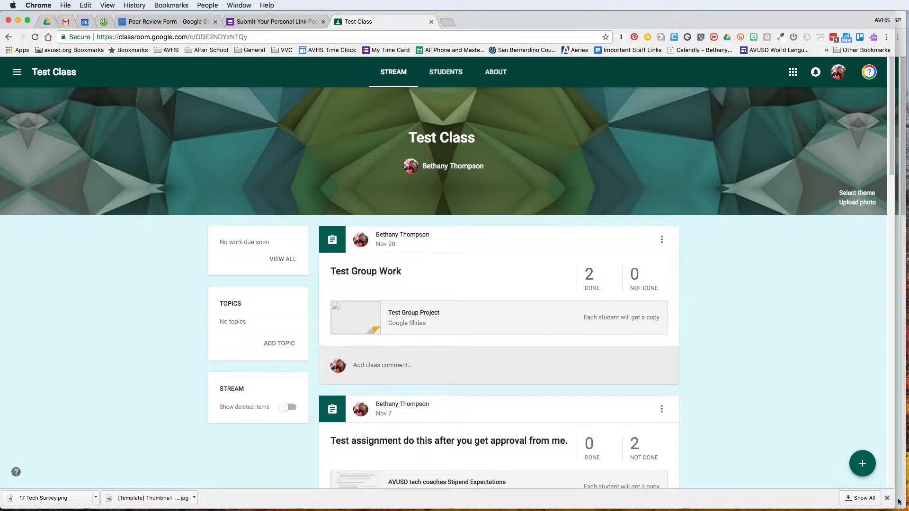
Create an assignment titled '#001 Peer Review Form' under a new 'Peer Review' topic
mouse_move(862, 463)
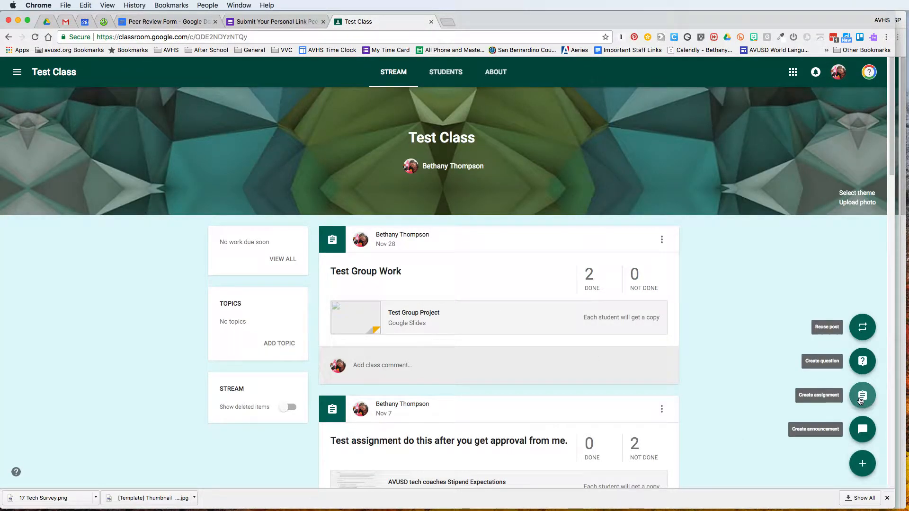
left_click(862, 397)
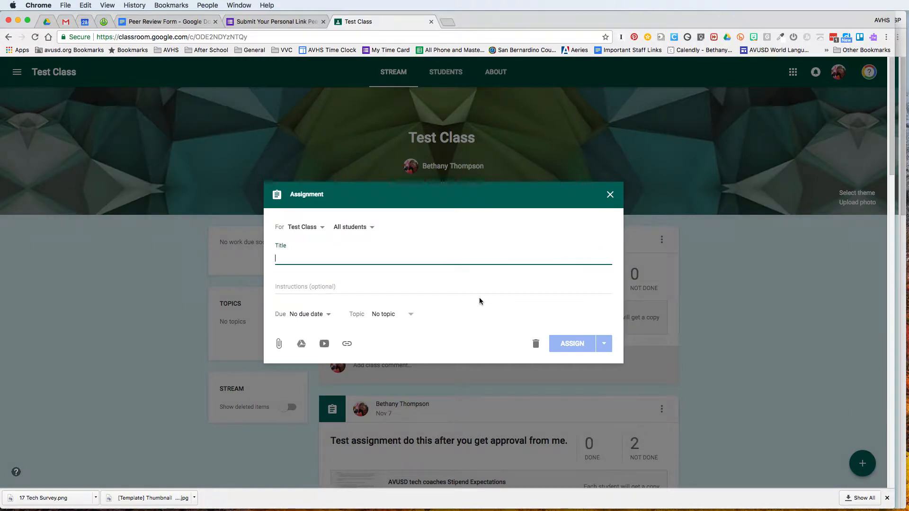
type("#")
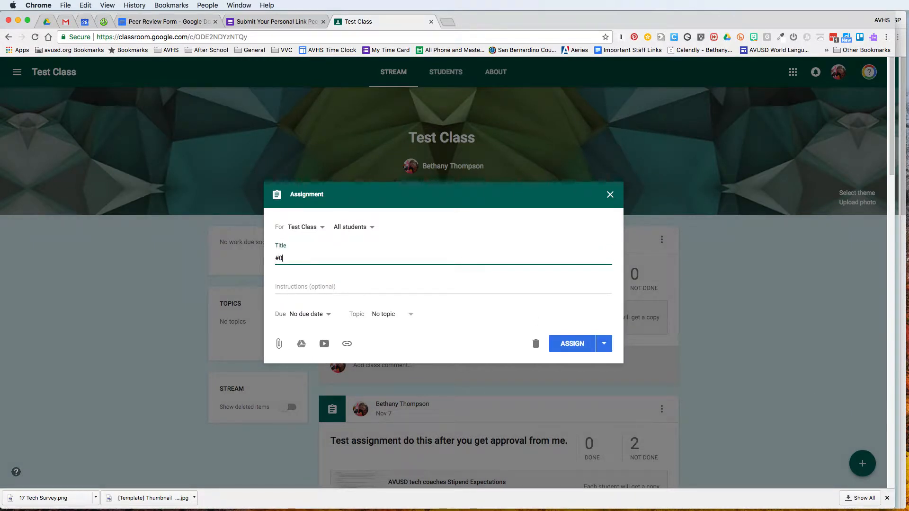
type("001 P")
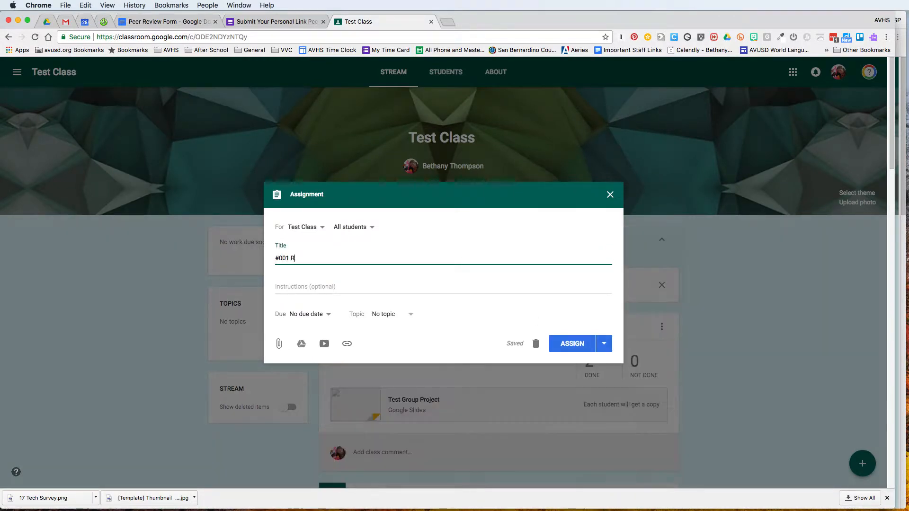
type("eer Review Form")
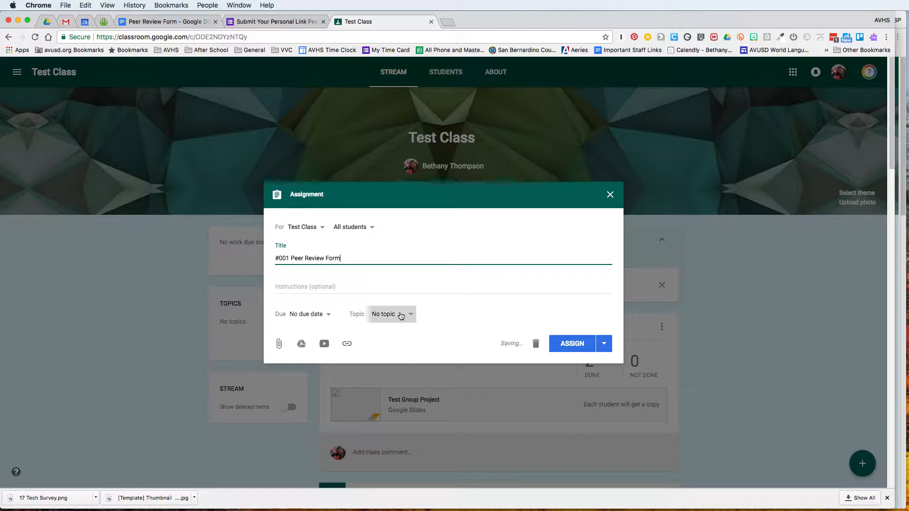
left_click(403, 314)
left_click(395, 334)
type("P")
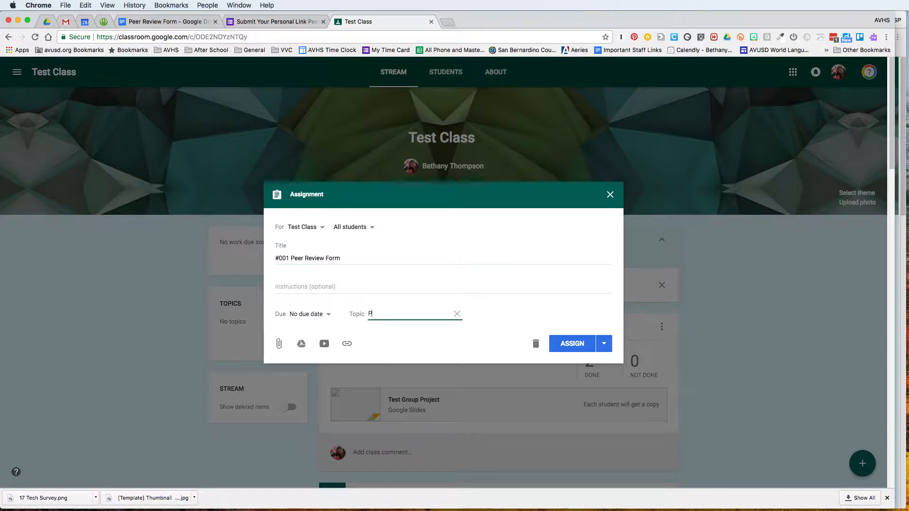
type("eer Review")
left_click(387, 286)
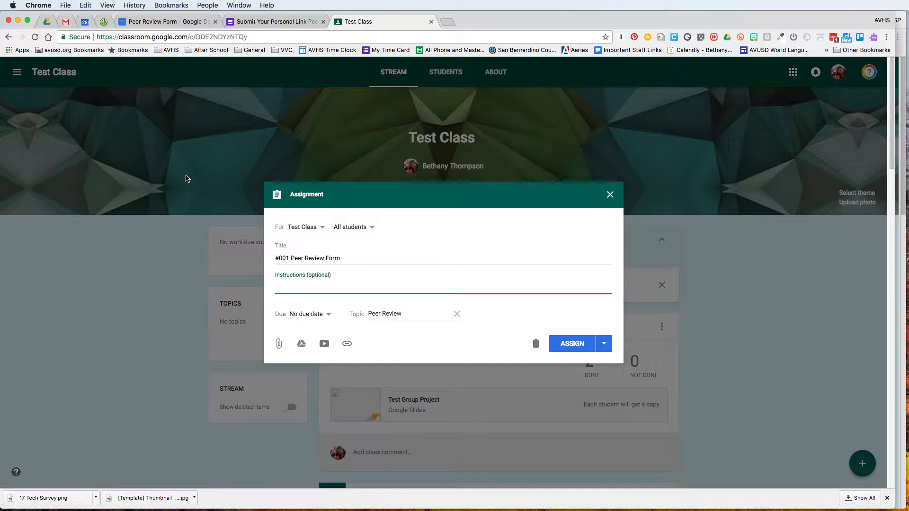
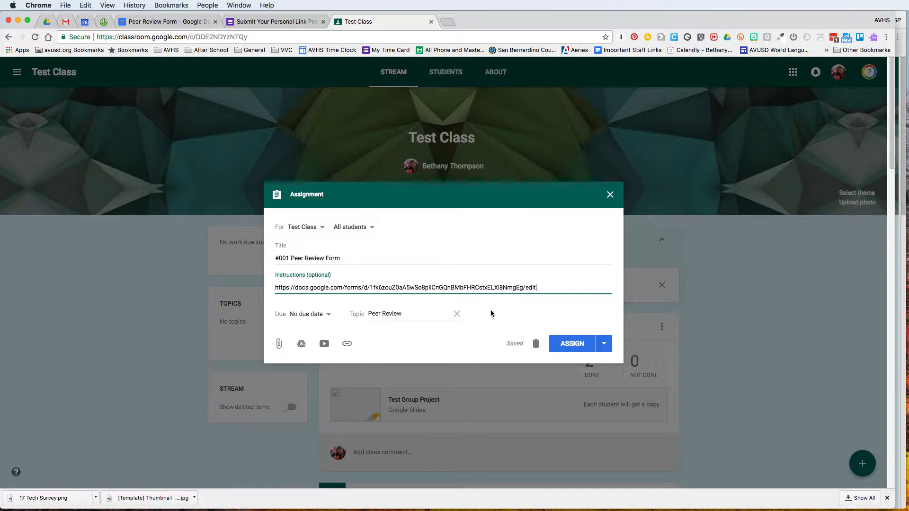
Paste the form URL into the instructions and change its ending from /edit to /copy
left_click_drag(524, 288, 541, 289)
key("BackSpace")
type("copy")
Attach the Submit Your Personal Link form from Drive and assign #001 to Test Class
left_click(304, 344)
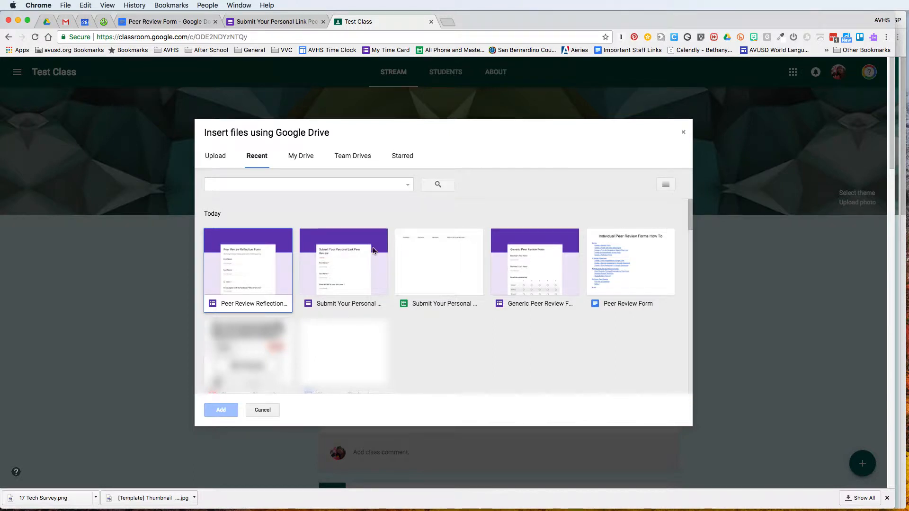
left_click(353, 261)
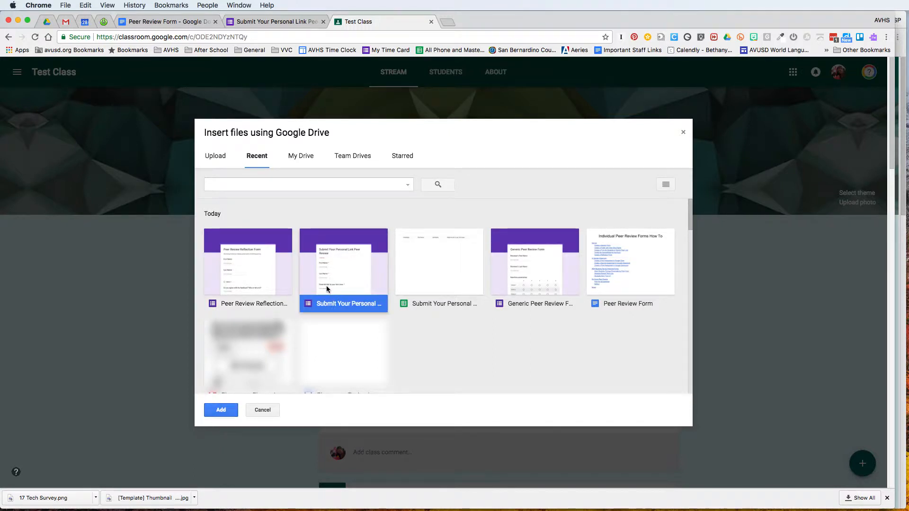
left_click(221, 410)
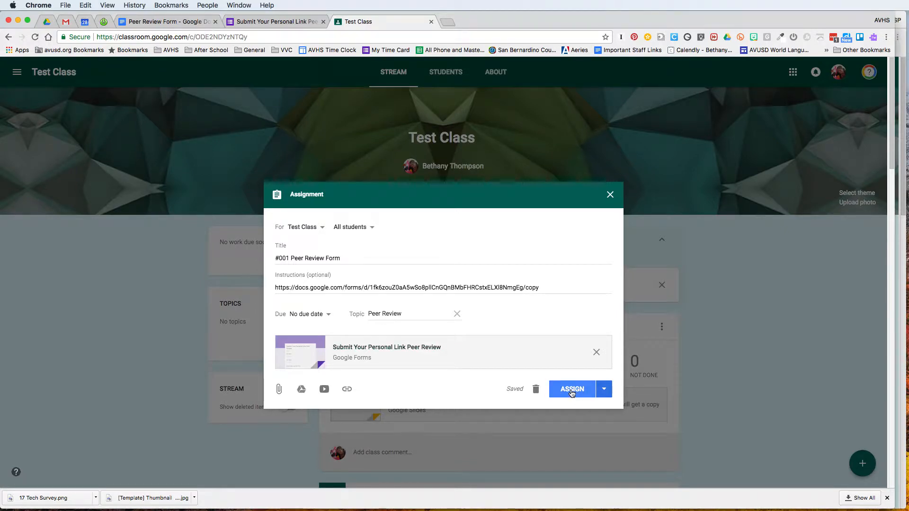
left_click(572, 390)
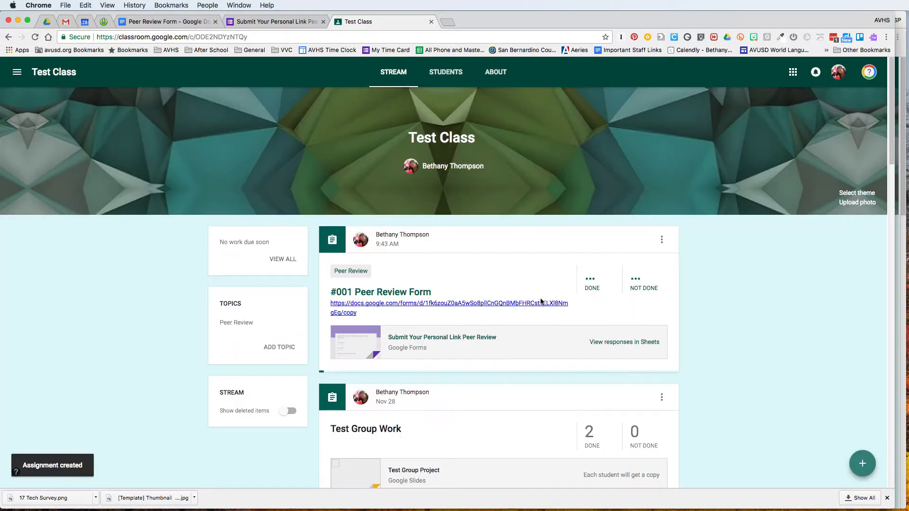
Start assignment '#002 Let's Do Some Peer Reviewing' with instructions to find the student's name in the spreadsheet
mouse_move(861, 466)
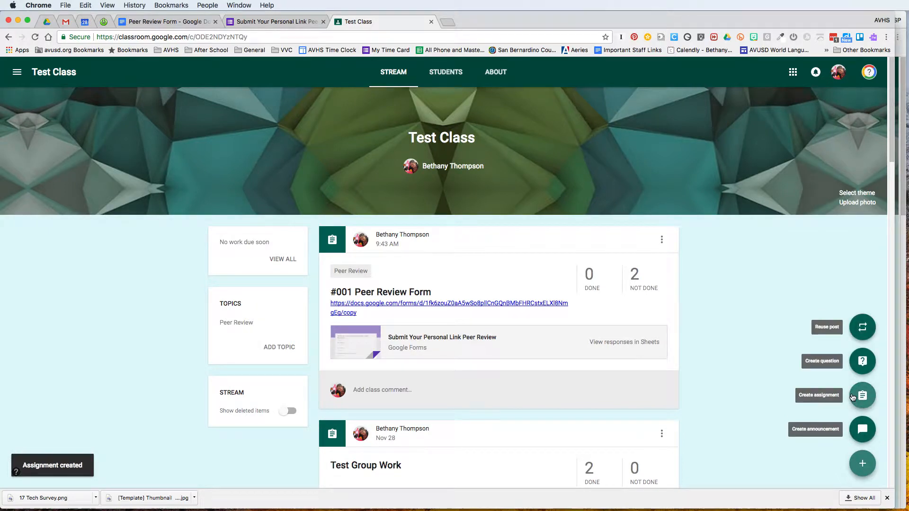
left_click(852, 397)
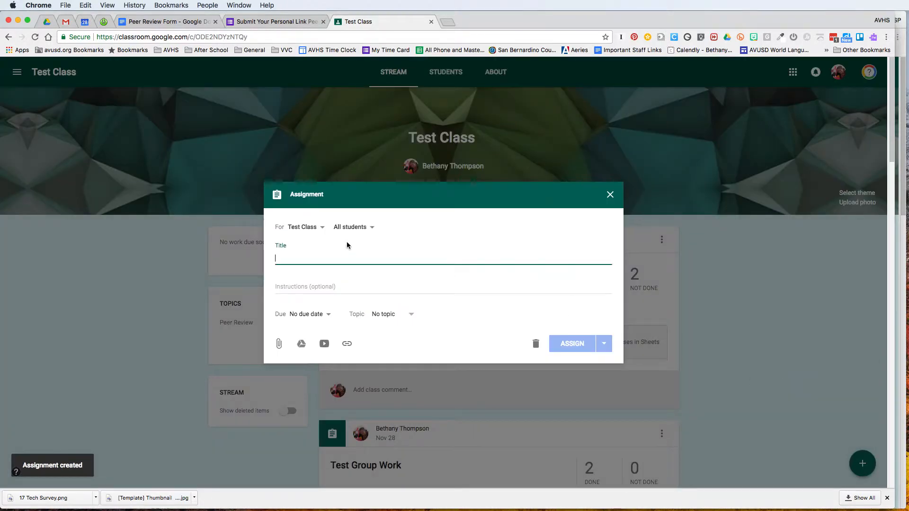
type("#002")
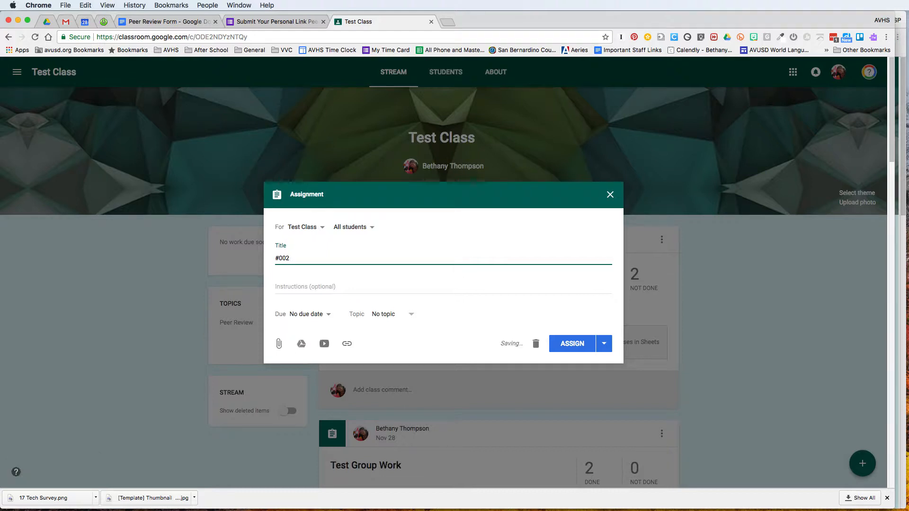
type(" Let's Do")
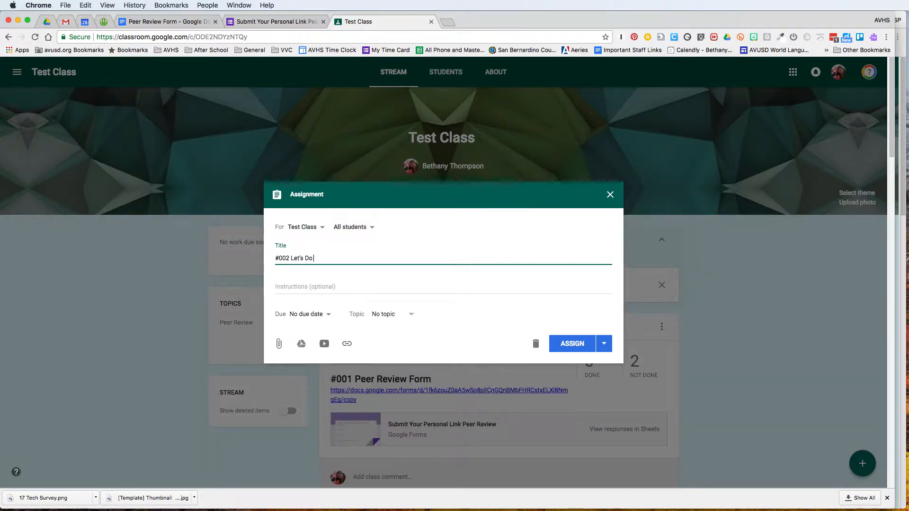
type(" Some Peer Reviewing")
key("Tab")
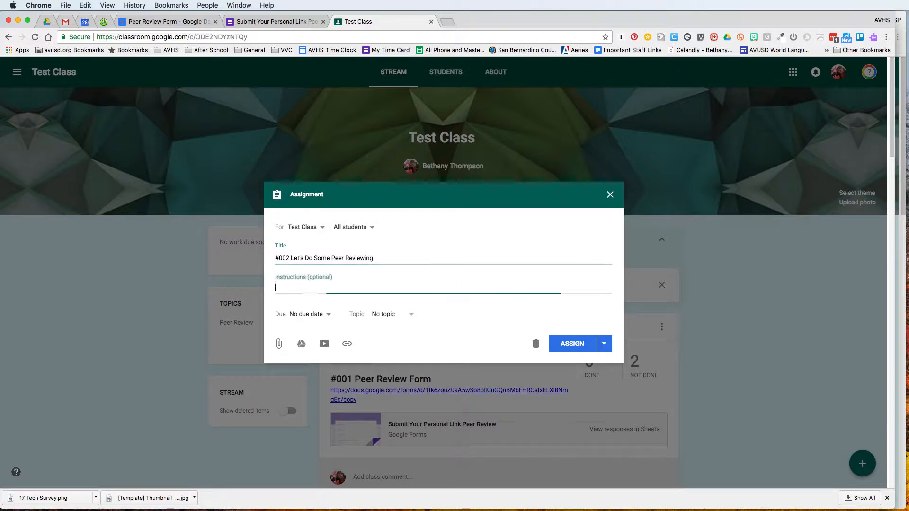
type("Op")
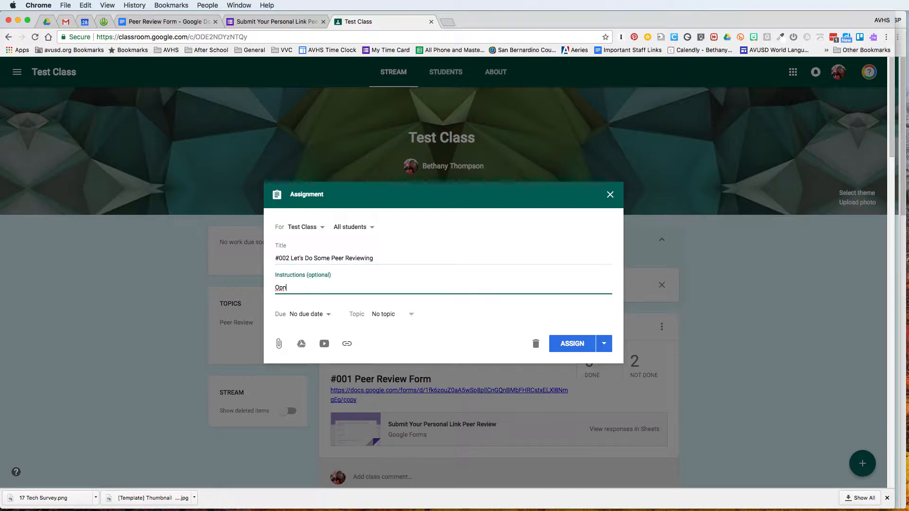
type("en the spreadsheet and find the student's name")
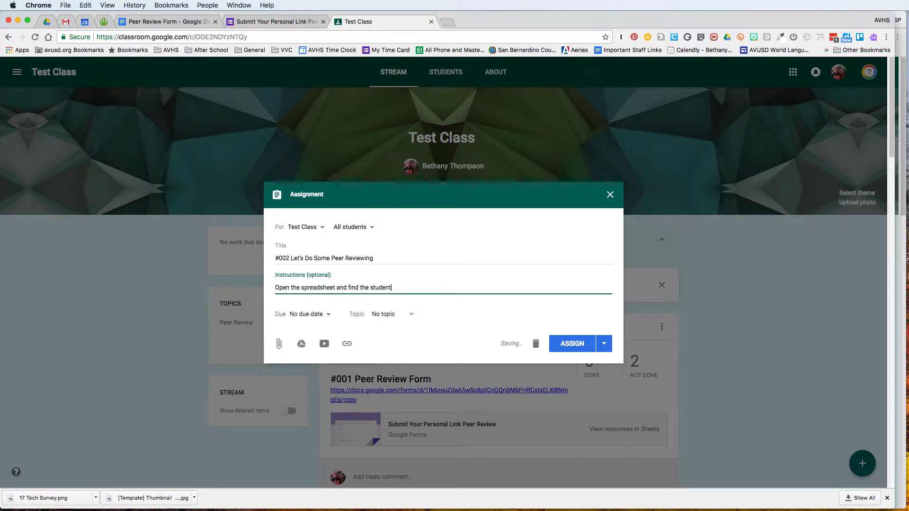
type(" to do peer review.")
File #002 under Peer Review, attach the responses spreadsheet from Drive, and post it
left_click(410, 314)
left_click(383, 355)
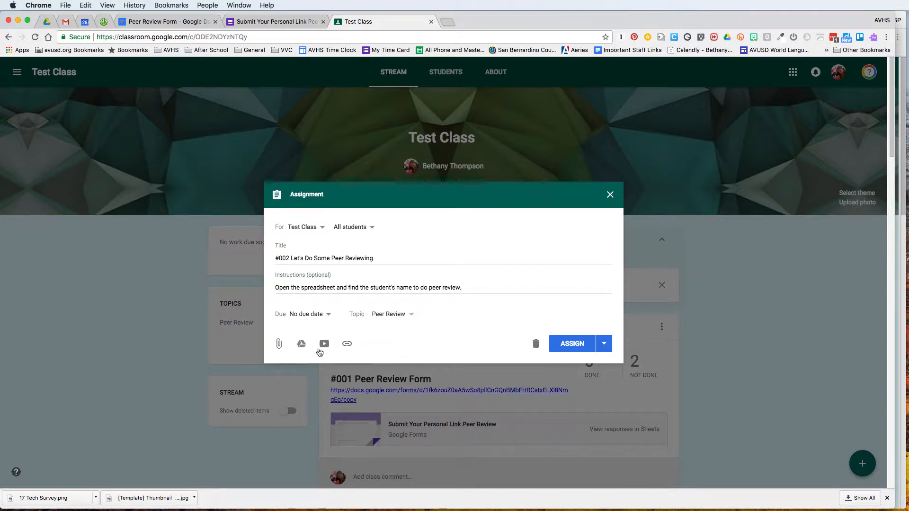
left_click(301, 344)
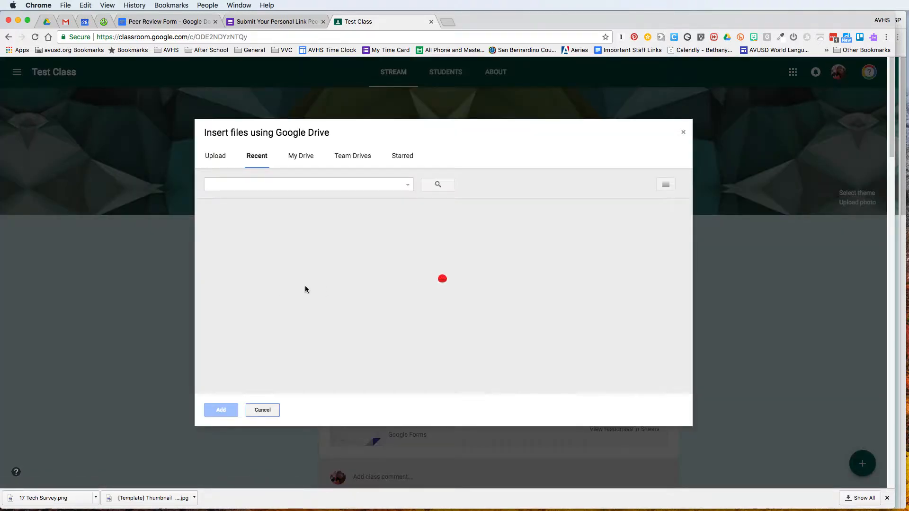
left_click(437, 271)
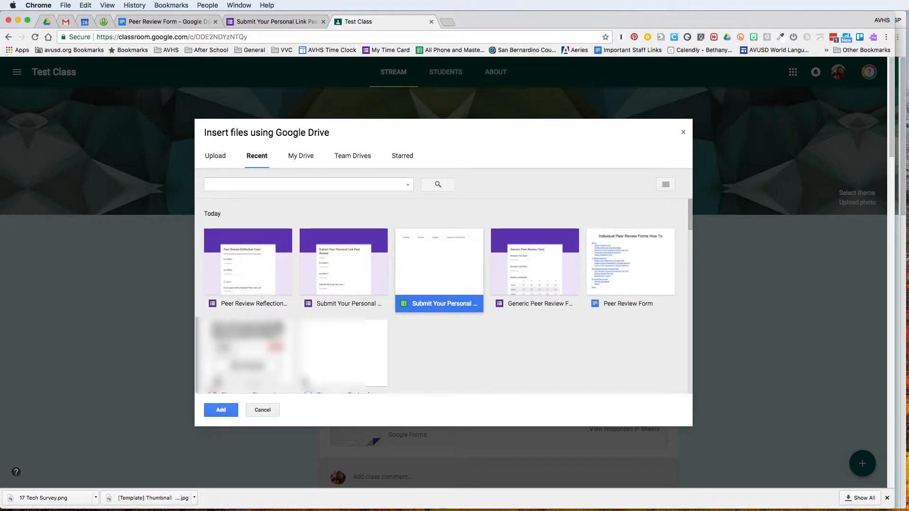
left_click(220, 410)
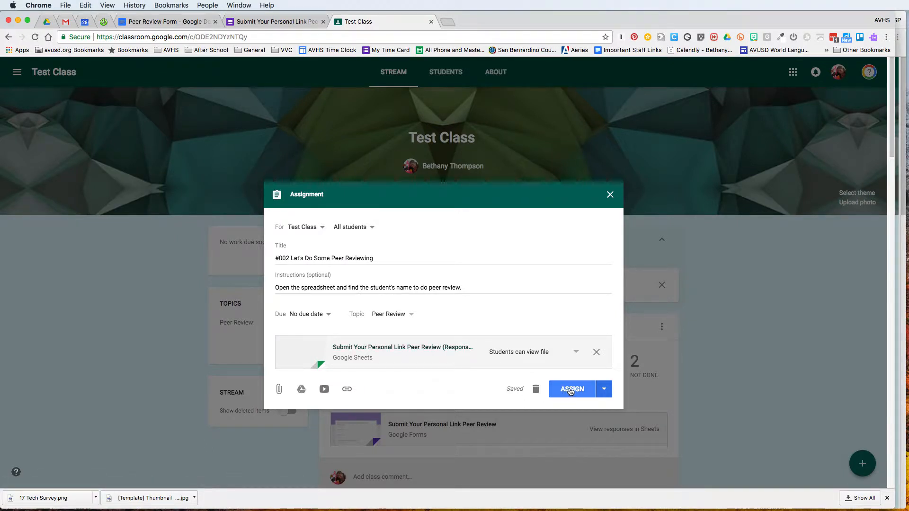
left_click(570, 392)
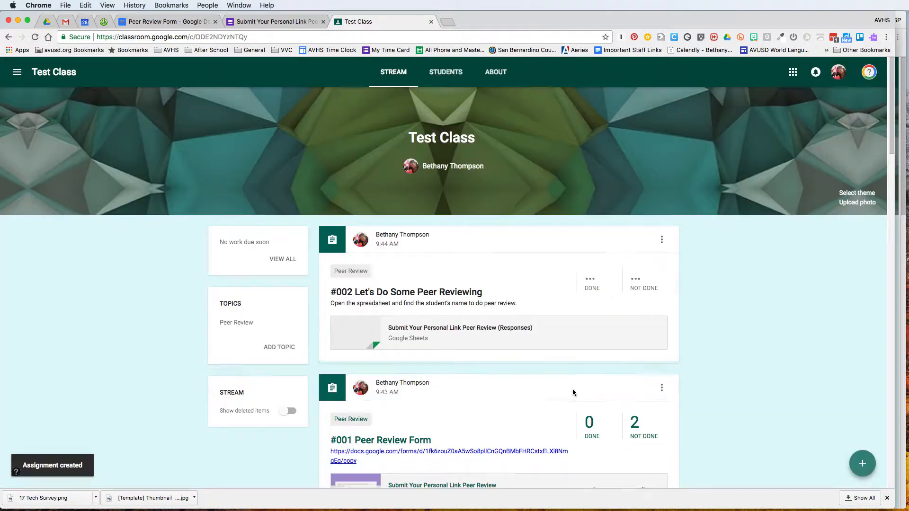
Start a new assignment titled '#003 Peer Review Reflection' under the Peer Review topic
mouse_move(863, 462)
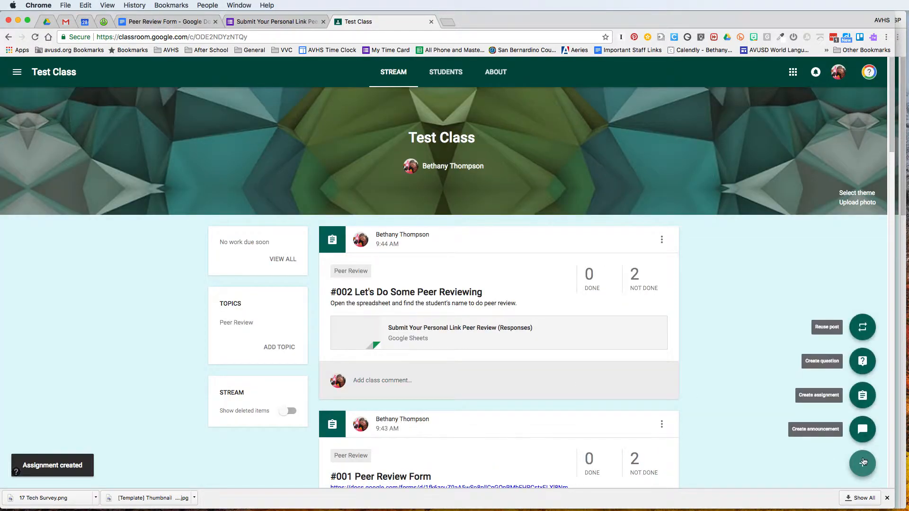
left_click(861, 396)
type("#")
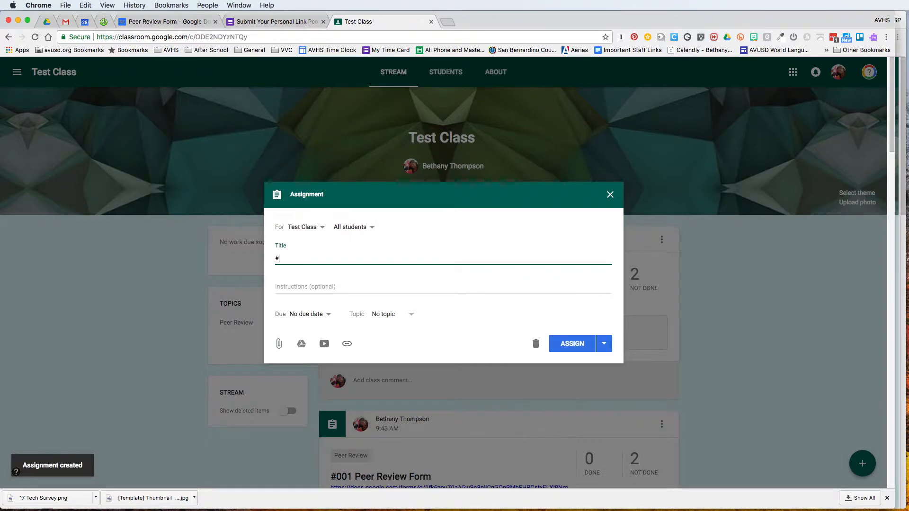
type("003 P")
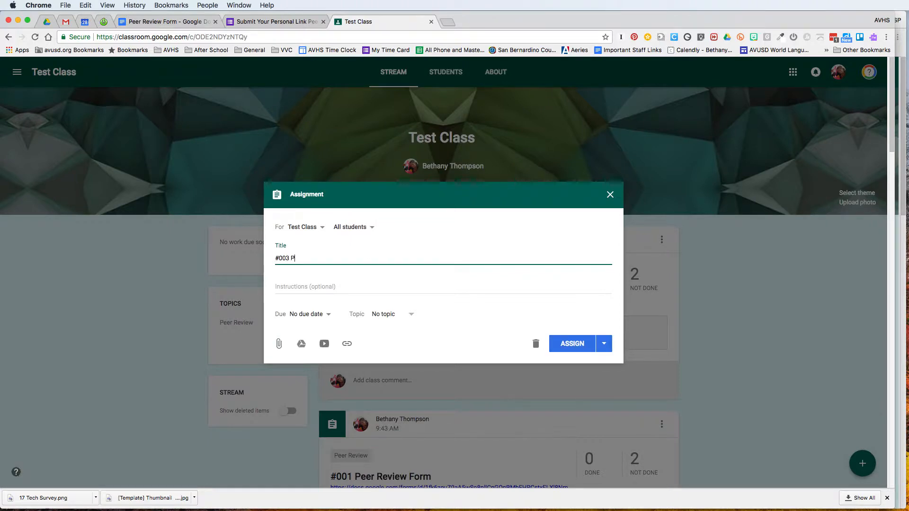
type("eer Review")
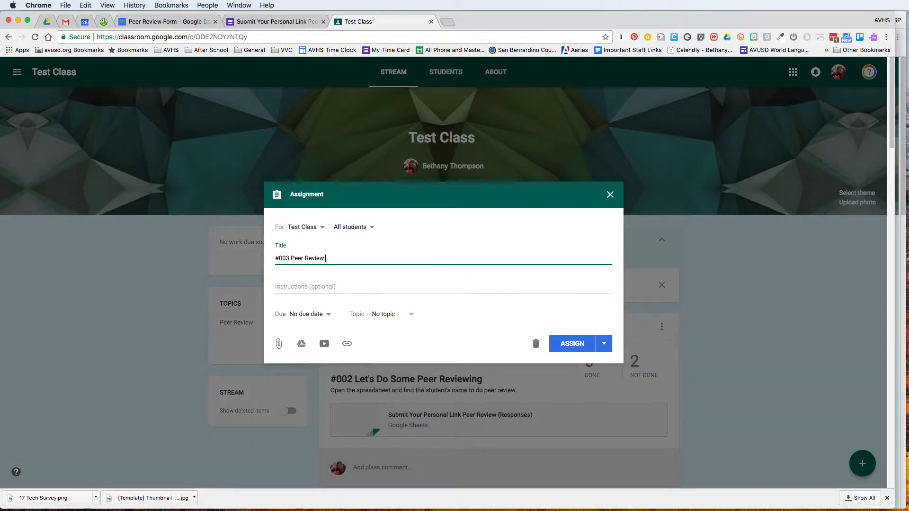
type(" Reflection")
left_click(401, 316)
left_click(407, 354)
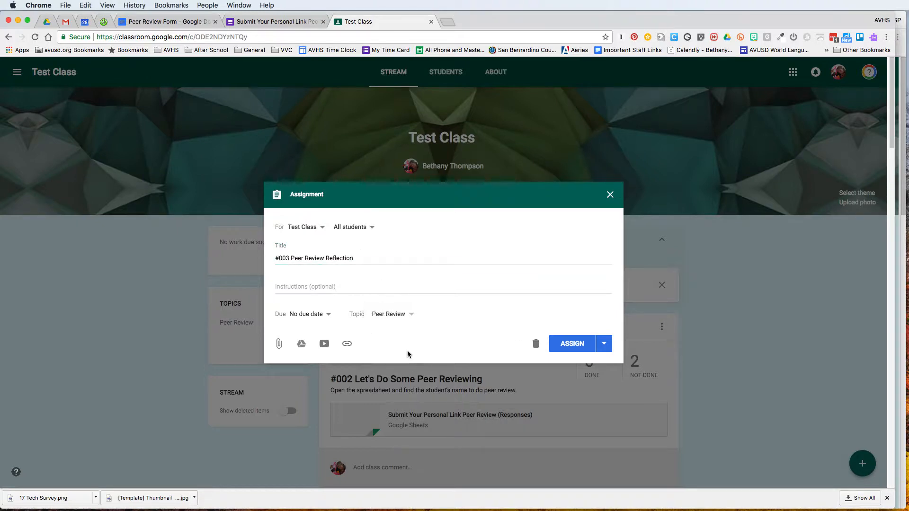
Attach the Peer Review Reflection Form from Google Drive and assign it to the class
left_click(301, 344)
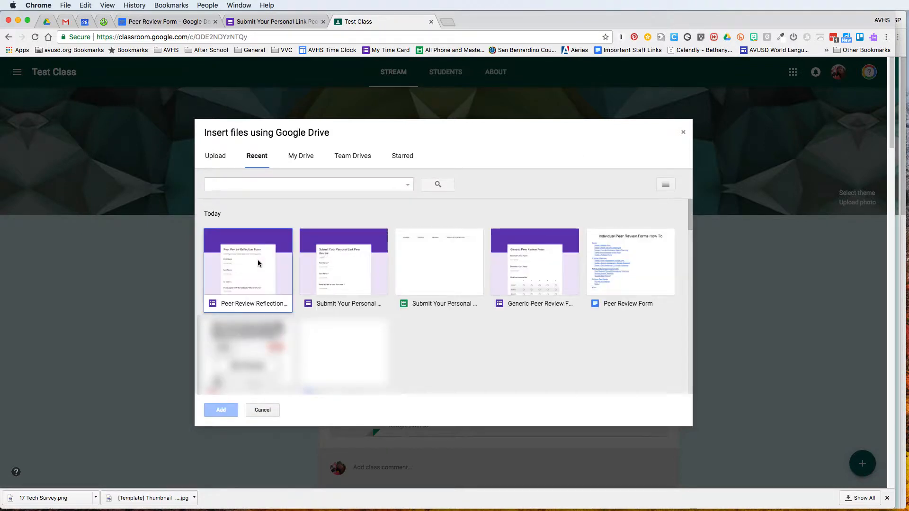
left_click(258, 261)
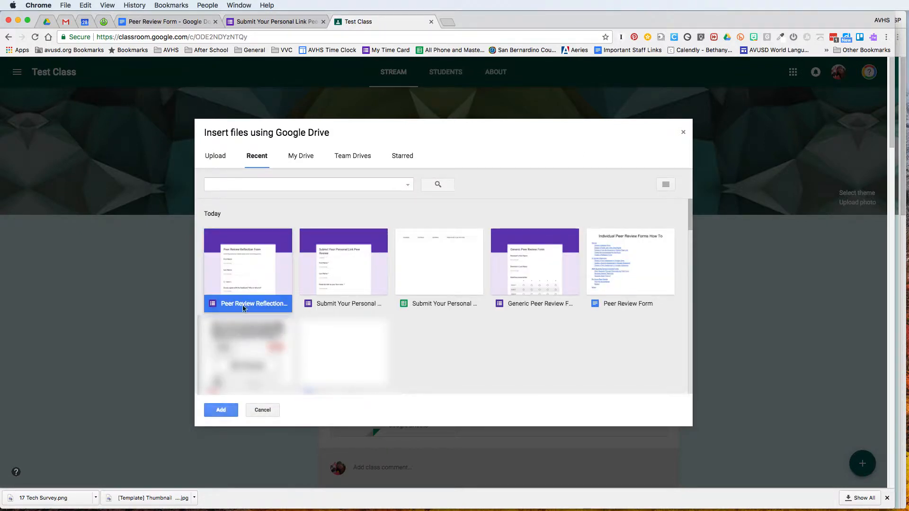
left_click(220, 411)
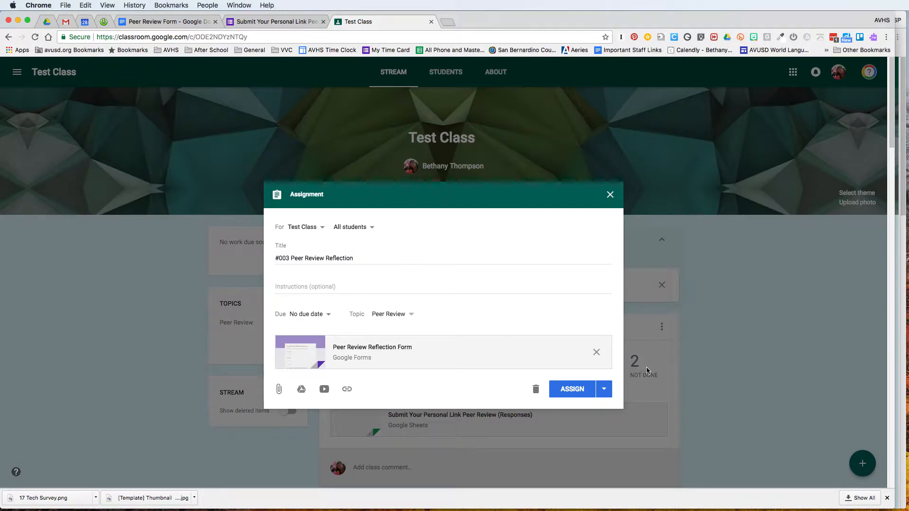
left_click(576, 392)
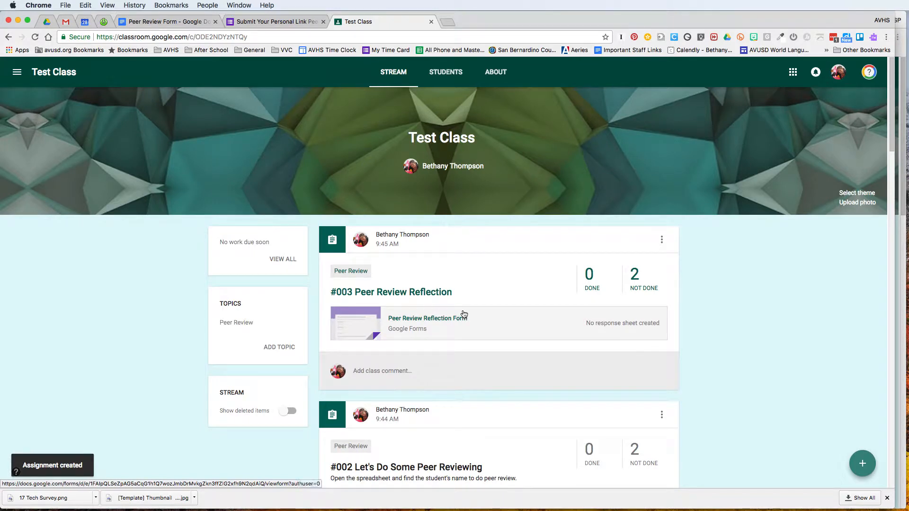
Discard a blank new assignment that was only set for Test Class
scroll(466, 316, "down", 2)
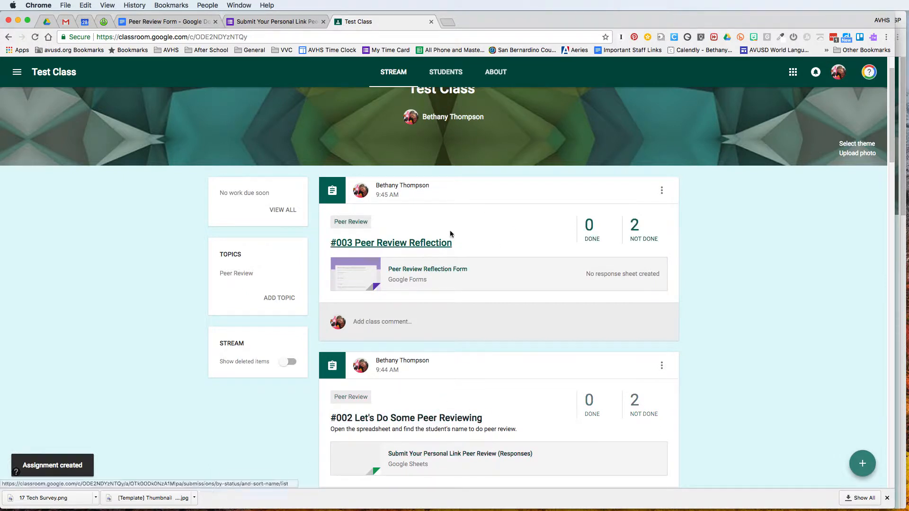
mouse_move(859, 459)
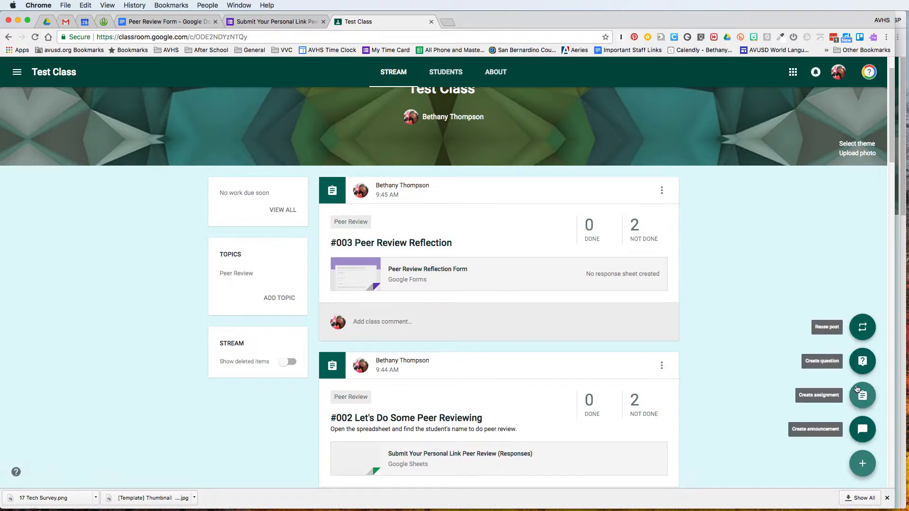
left_click(813, 389)
left_click(303, 227)
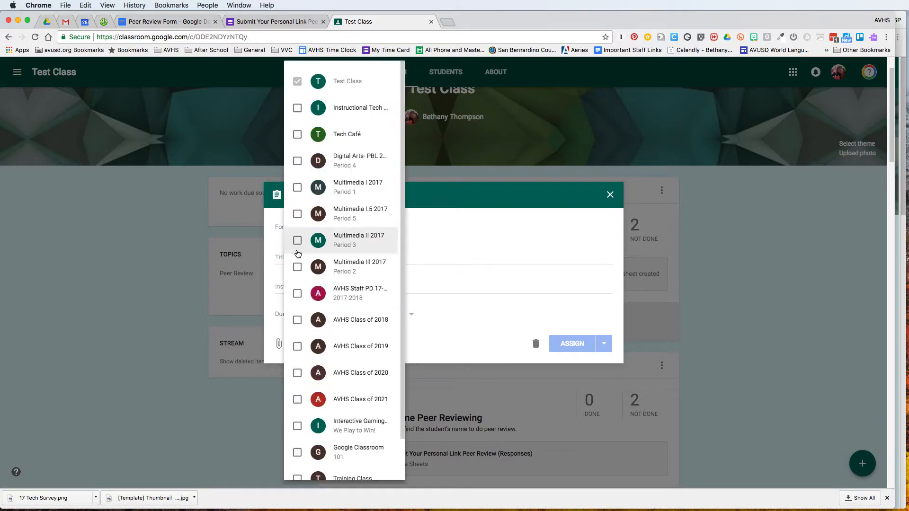
left_click(440, 237)
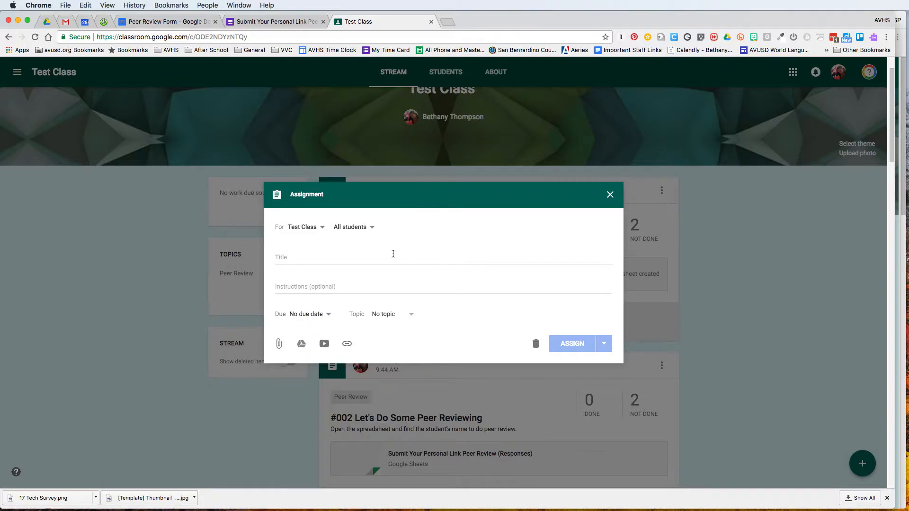
left_click(610, 195)
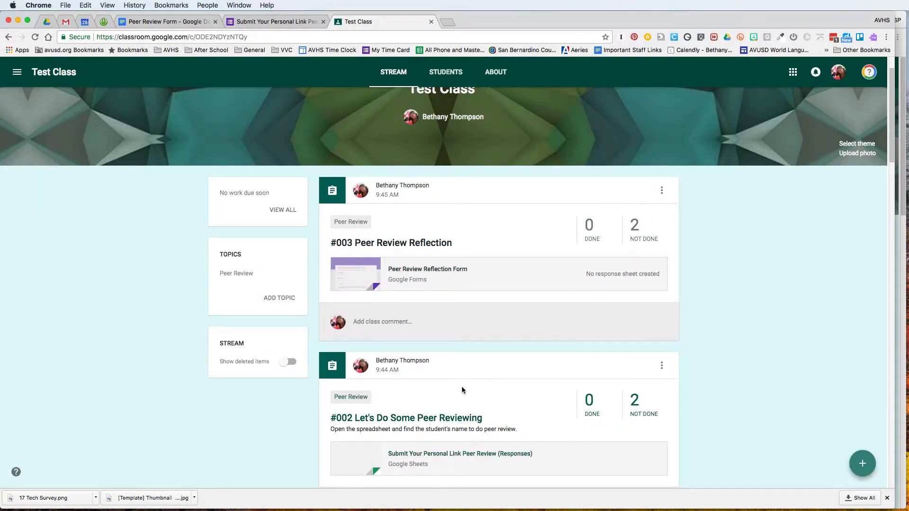
Scroll through the #003, #002 and #001 posts, then switch to the student's class window
scroll(462, 392, "down", 1)
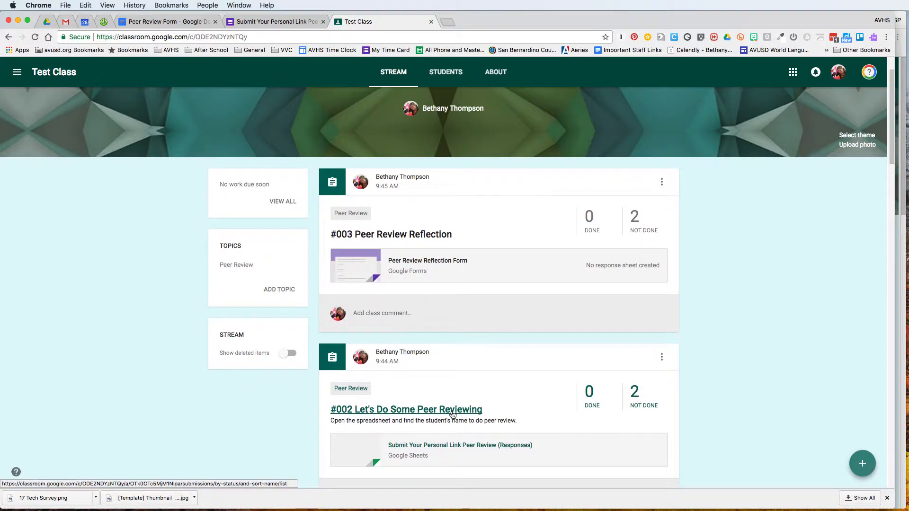
scroll(455, 415, "down", 5)
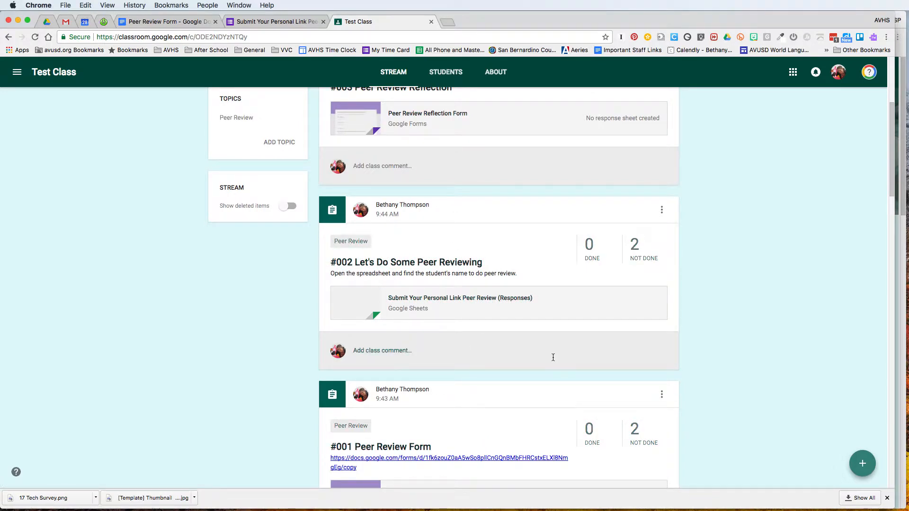
scroll(549, 359, "down", 5)
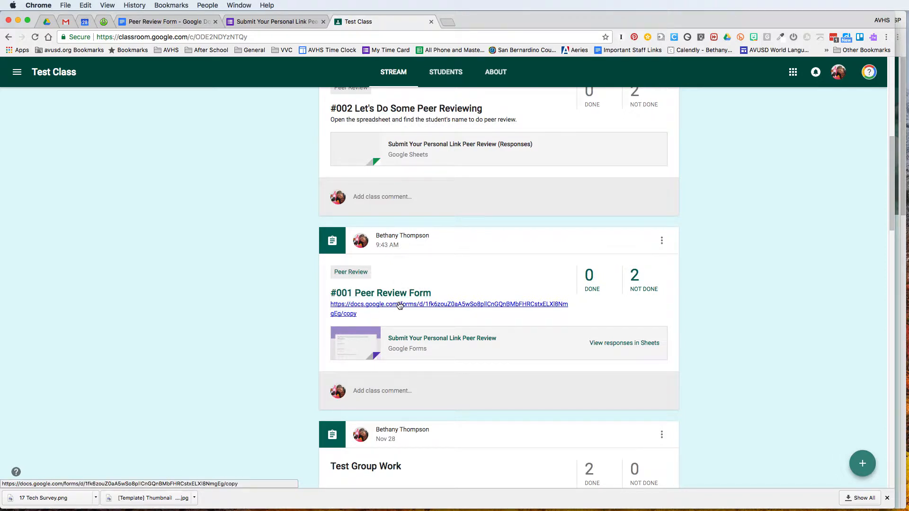
left_click(896, 331)
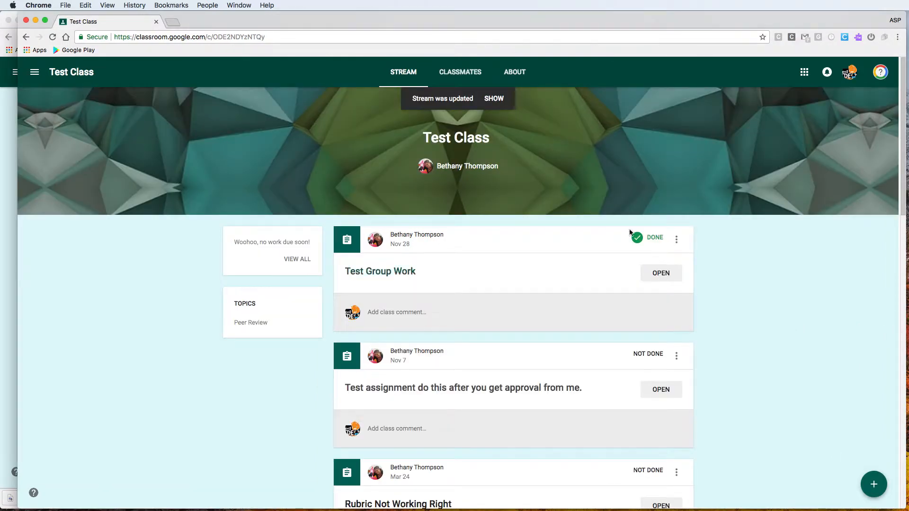
Show the stream updates and scroll down to the #001 Peer Review Form post
left_click(492, 99)
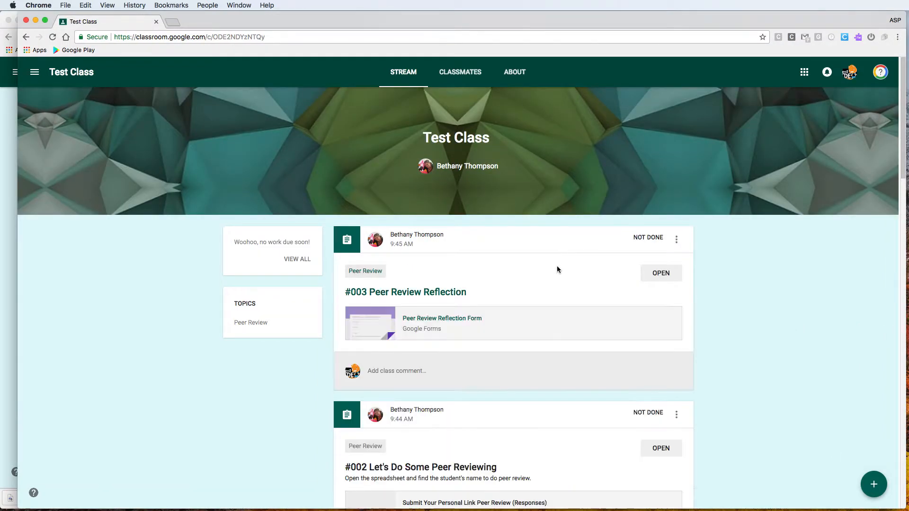
scroll(557, 265, "down", 1)
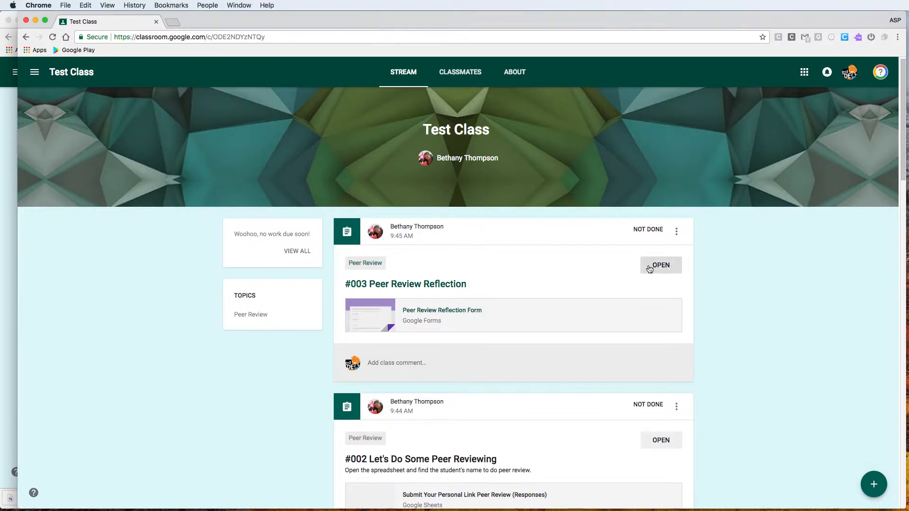
scroll(622, 268, "down", 5)
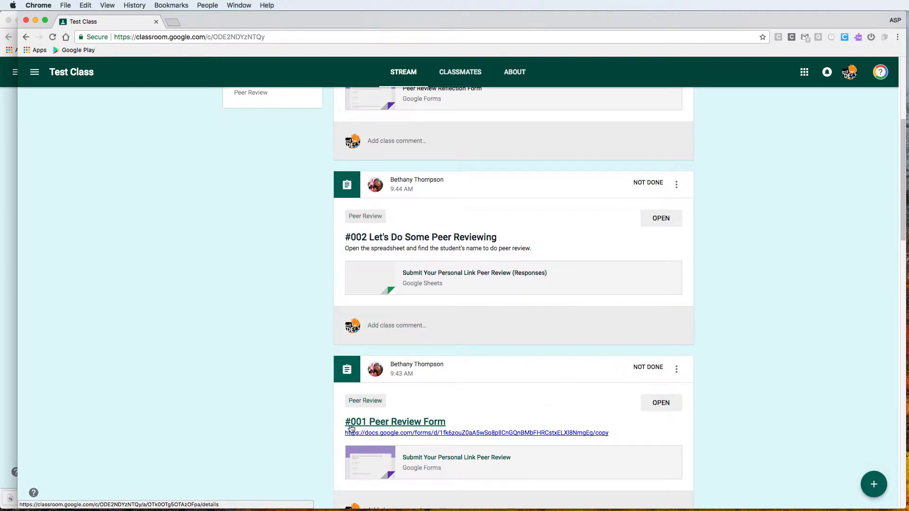
Copy the Generic Peer Review Form and rename the copy 'FirstName LastName Peer Review Form'
left_click(395, 434)
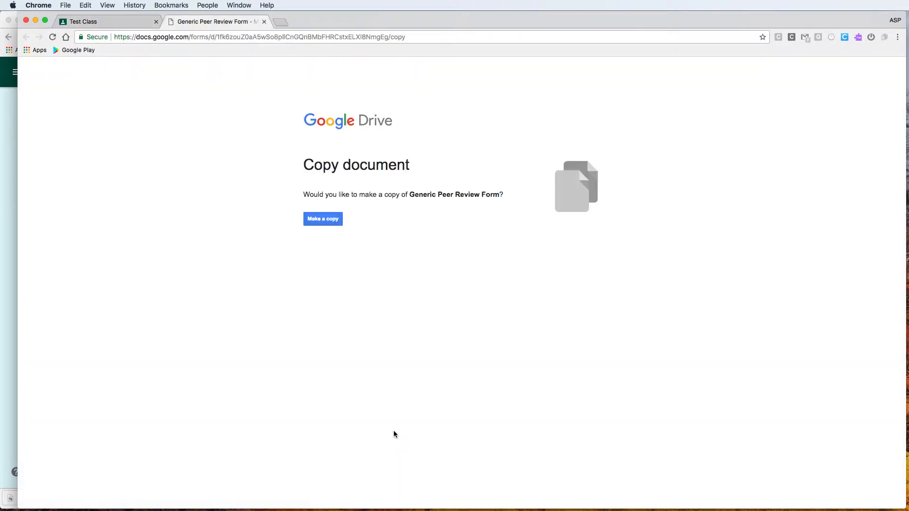
left_click(333, 222)
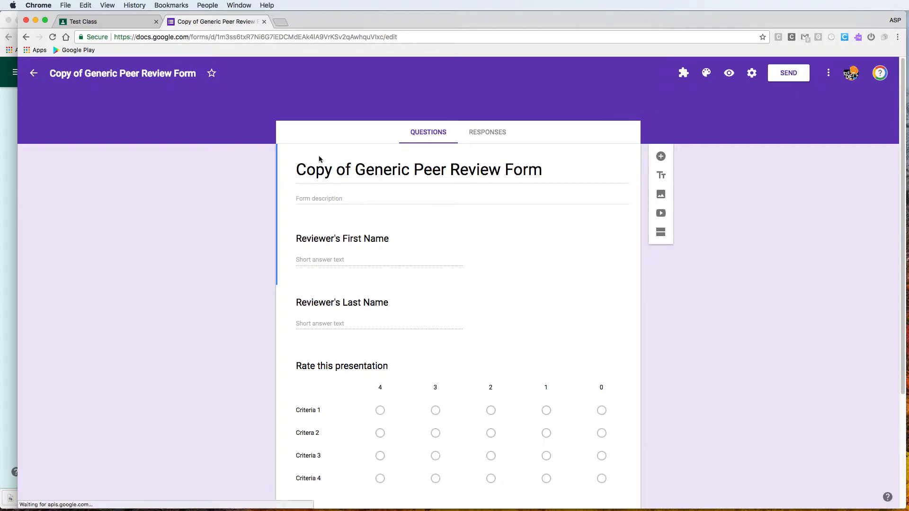
left_click_drag(196, 73, 109, 74)
left_click(107, 74)
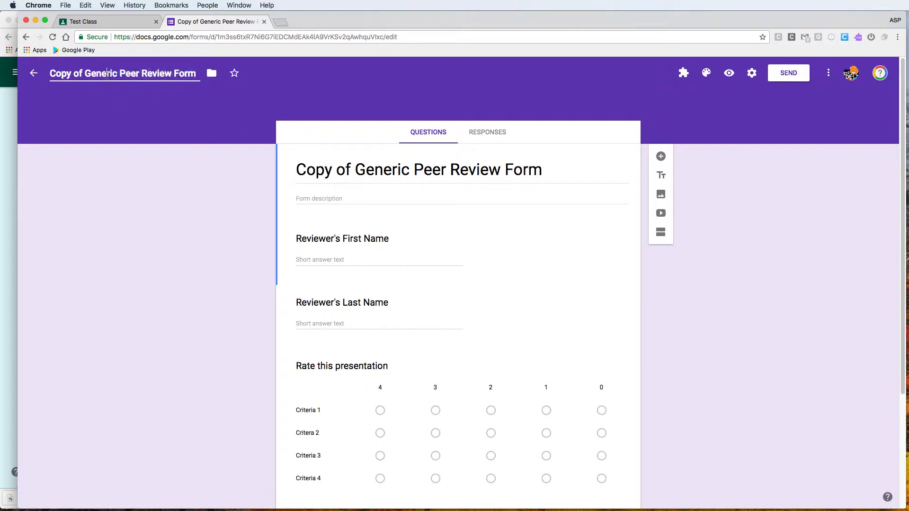
triple_click(107, 74)
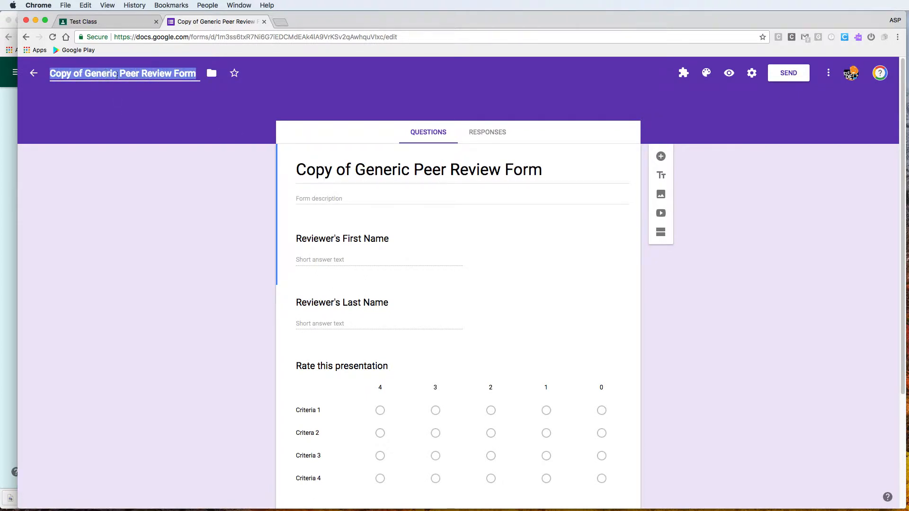
left_click(124, 74)
left_click_drag(116, 73, 7, 70)
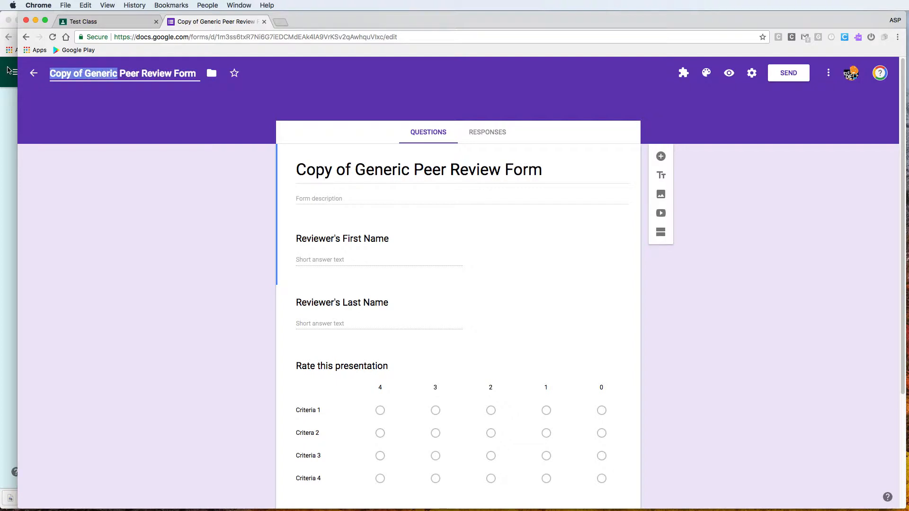
type("FirstName")
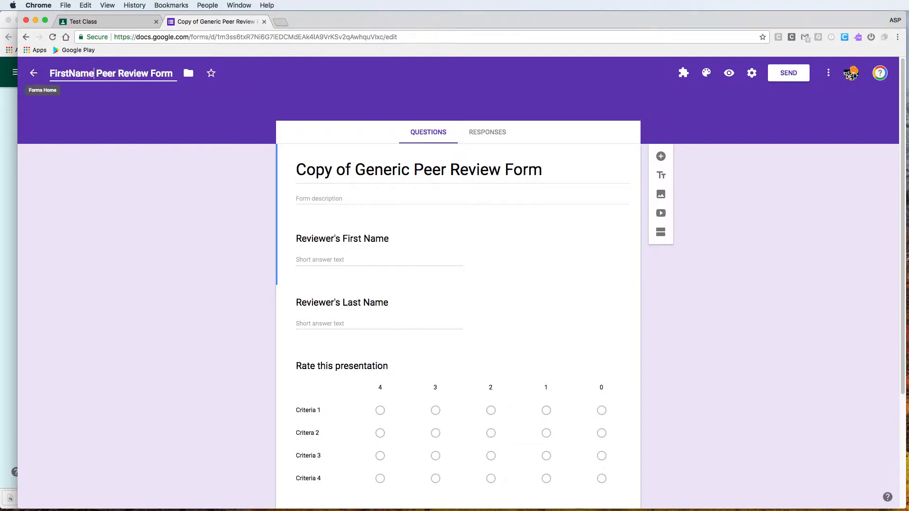
type(" LastName")
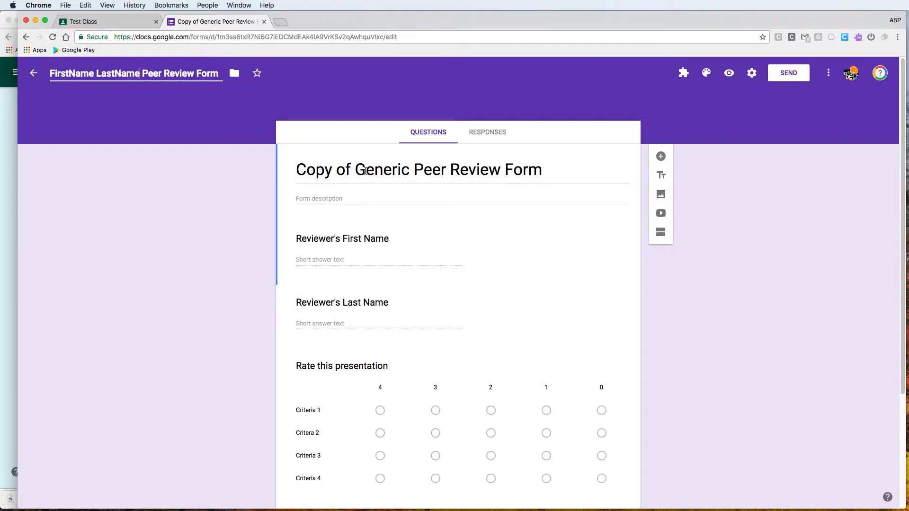
left_click(366, 171)
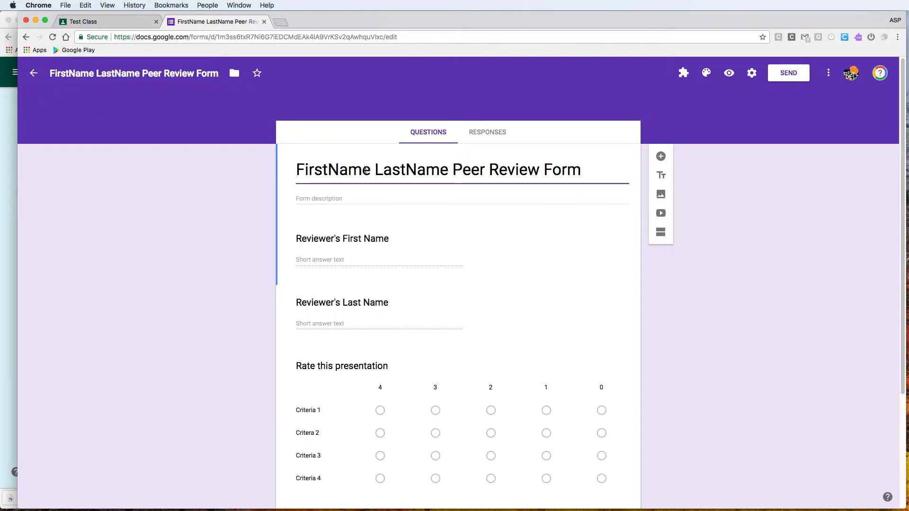
Turn off the 'Restrict to Apple Valley Unified School District users' setting and save
left_click(751, 73)
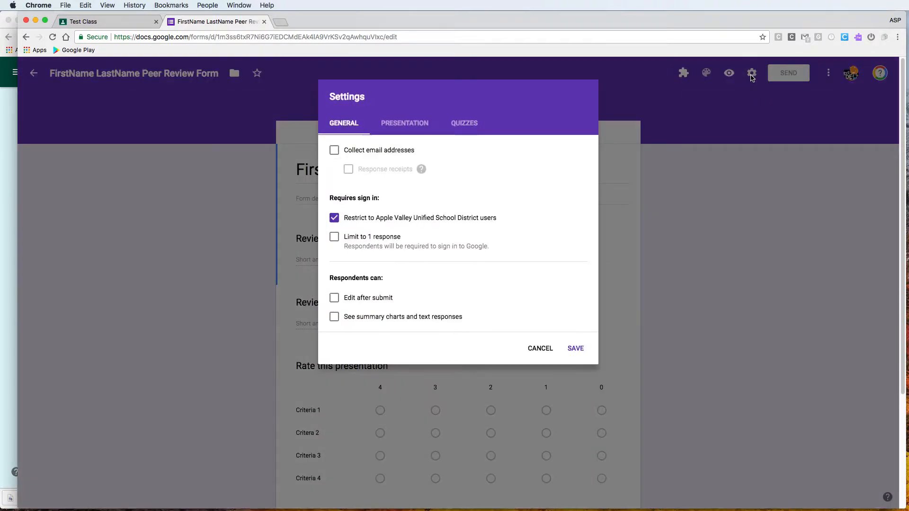
left_click(335, 219)
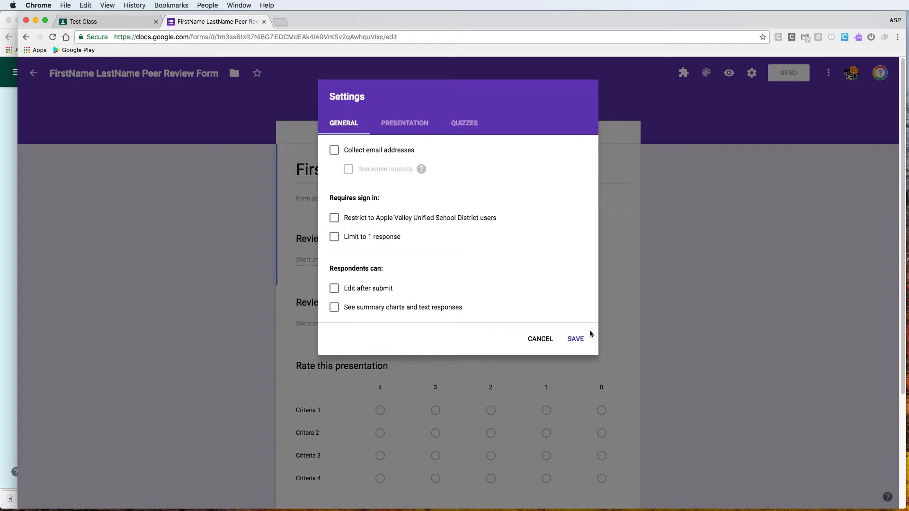
left_click(585, 345)
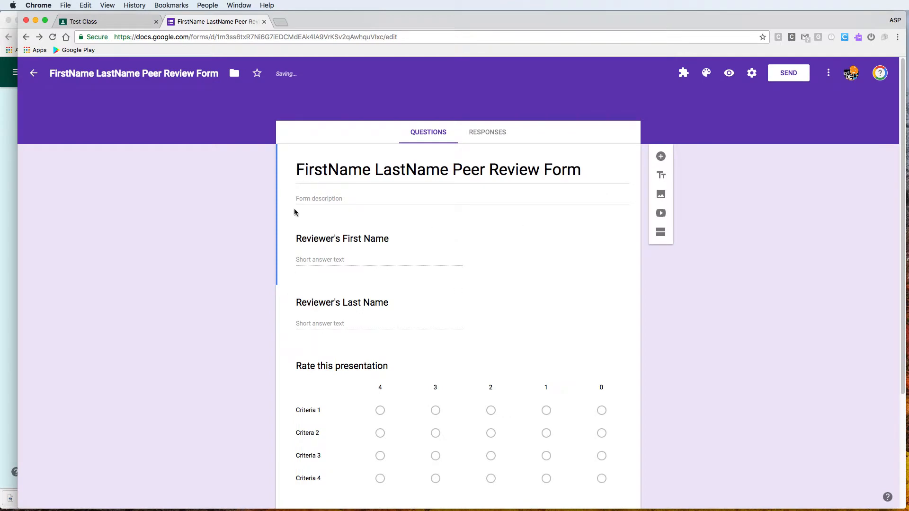
Copy the form's shareable respondent link from the Send dialog's Link tab
left_click(793, 76)
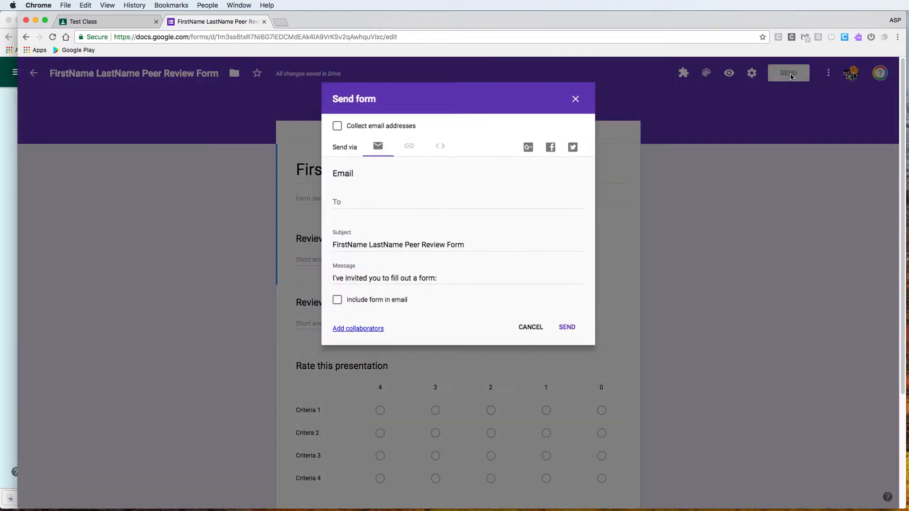
left_click(408, 146)
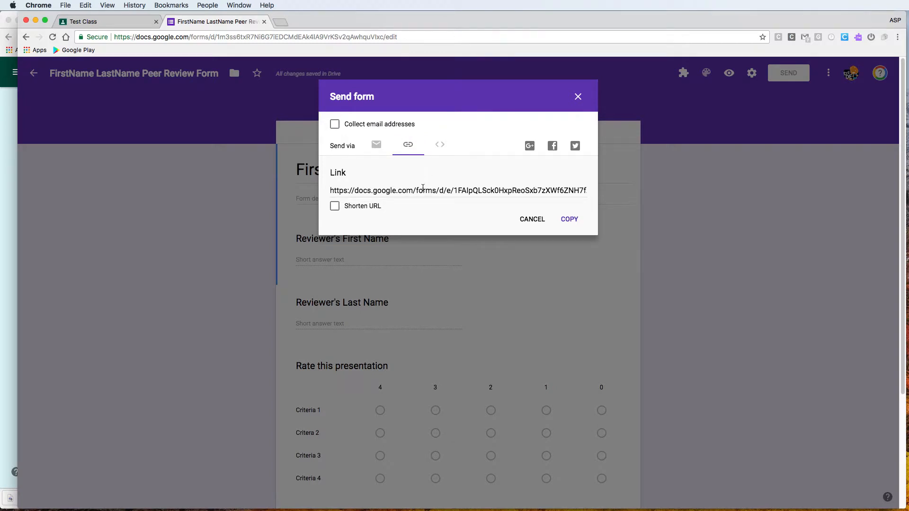
left_click(422, 188)
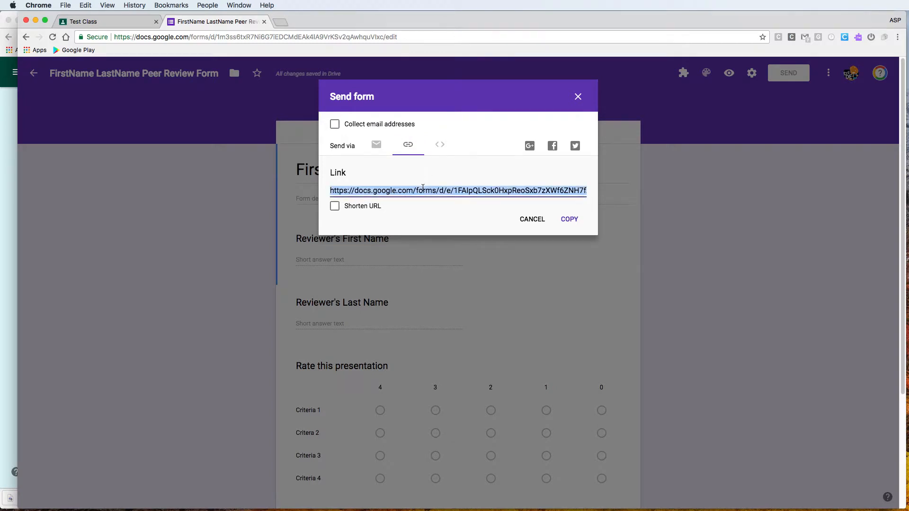
left_click(572, 220)
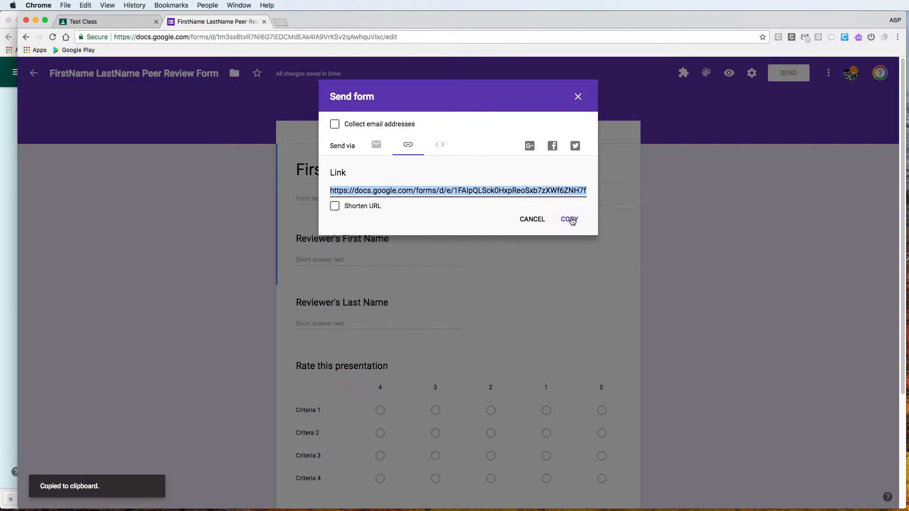
left_click(578, 97)
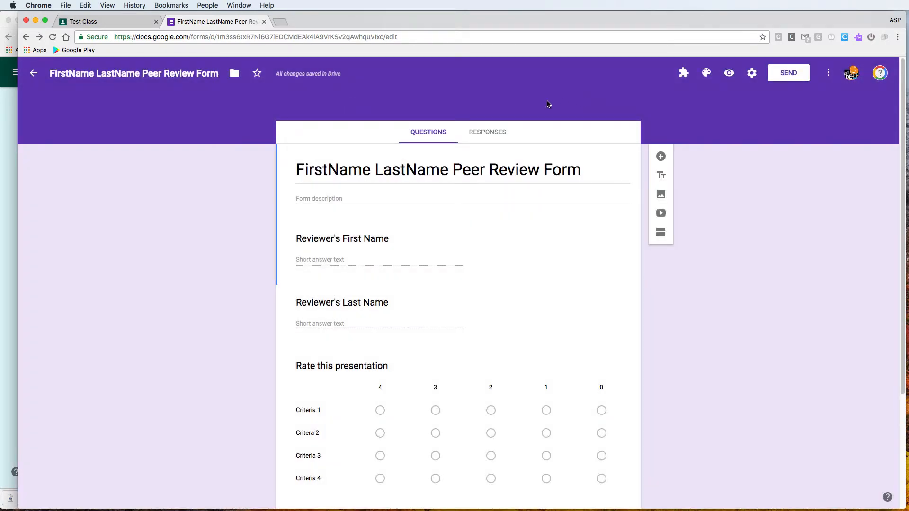
Create a new responses spreadsheet for the form, close it, and return to Test Class
left_click(495, 133)
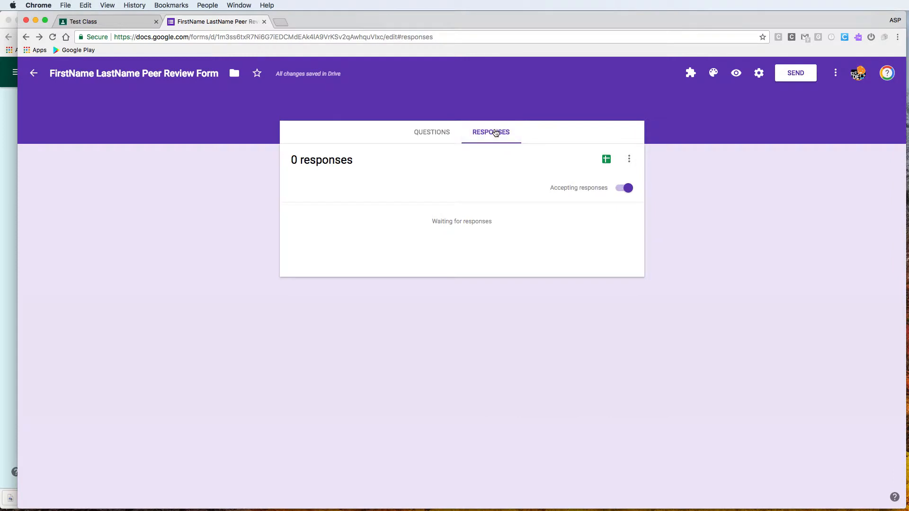
left_click(436, 132)
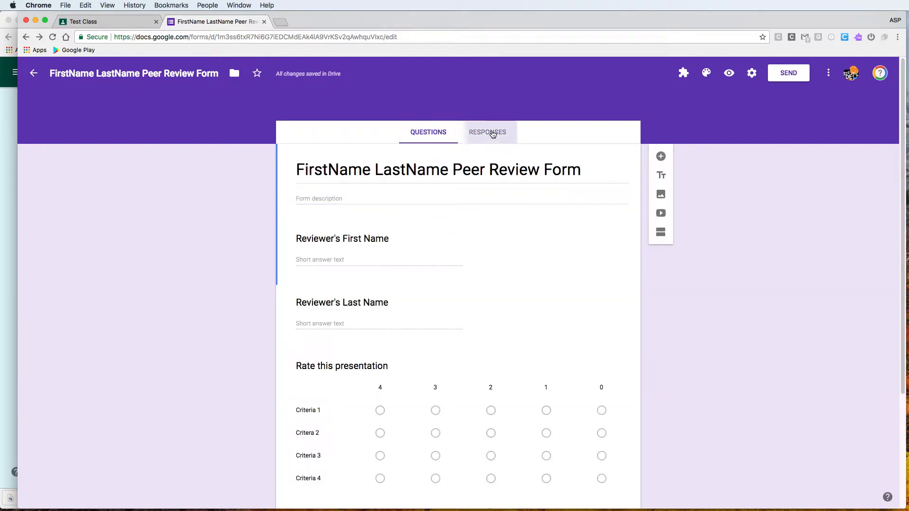
left_click(493, 133)
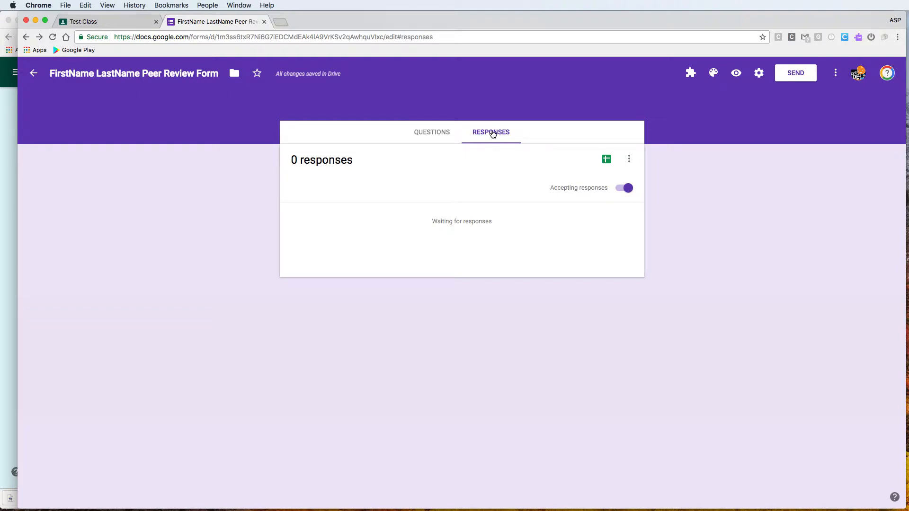
left_click(607, 160)
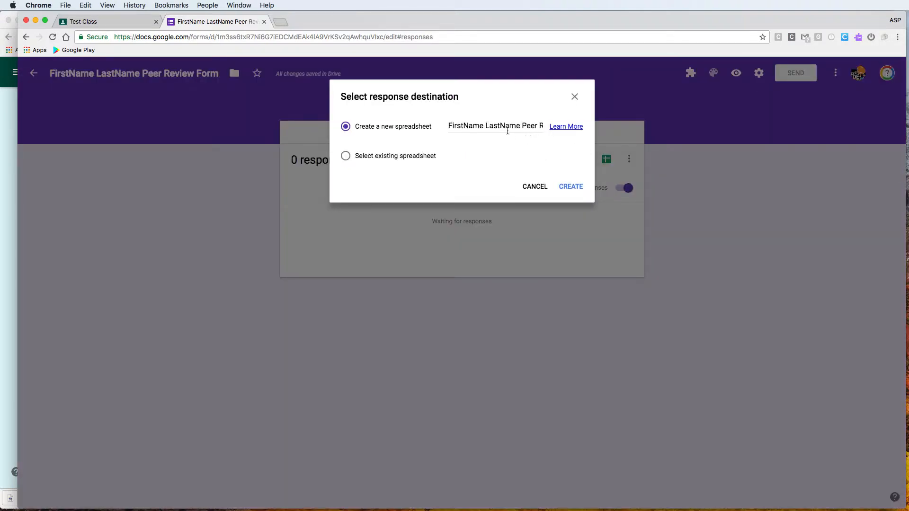
left_click(571, 187)
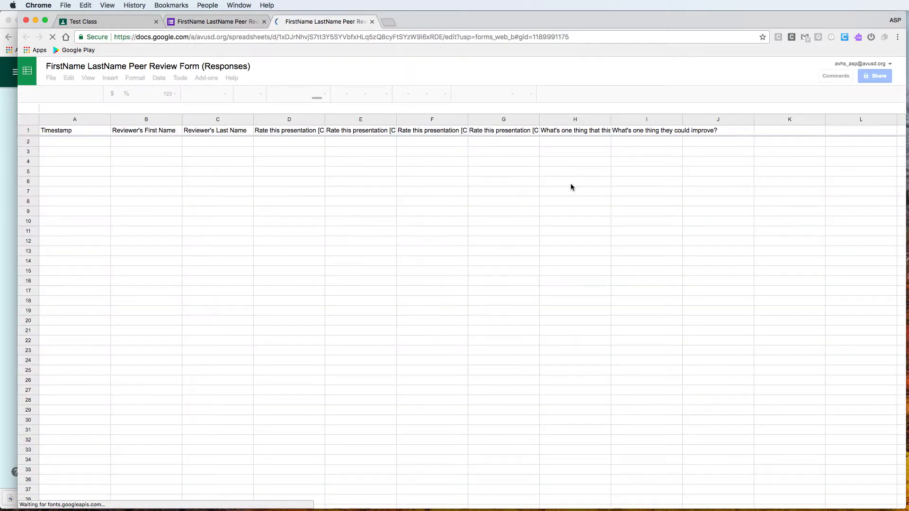
left_click(372, 23)
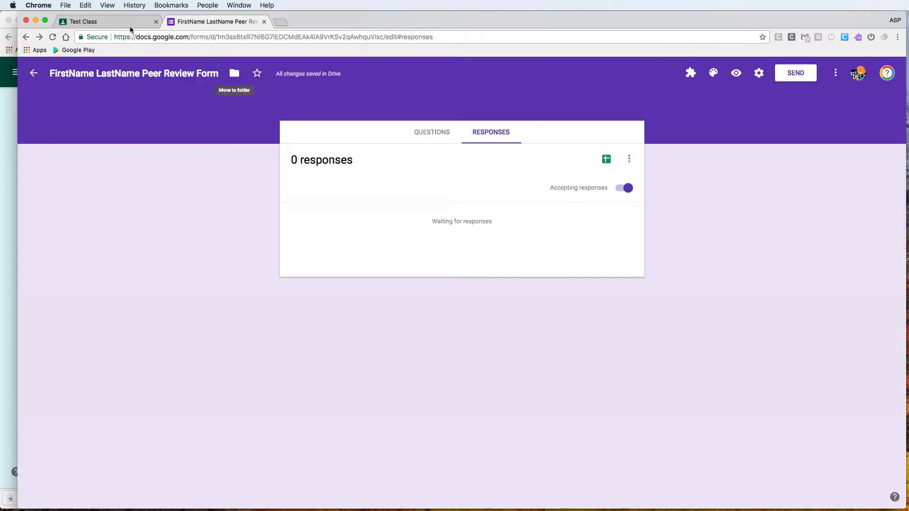
left_click(107, 24)
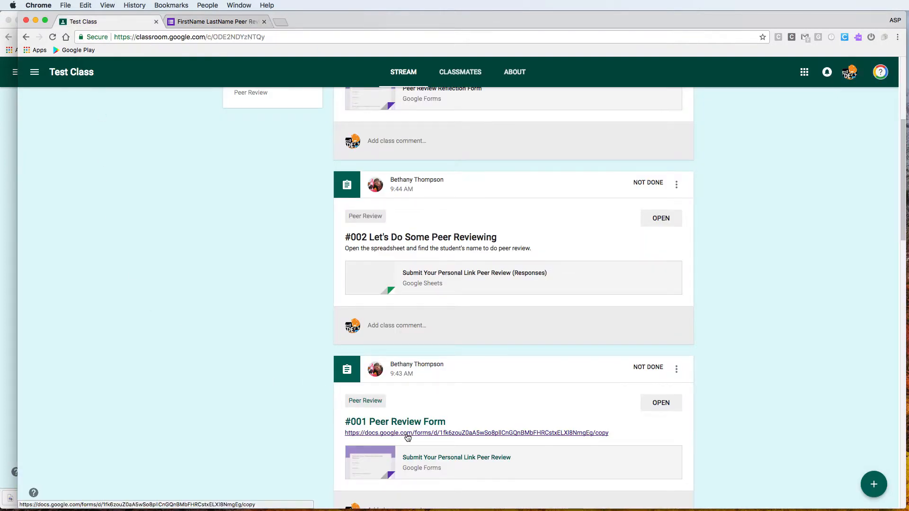
Add the 'FirstName LastName Peer Review Form (Responses)' sheet from Drive to the #001 work
left_click(653, 405)
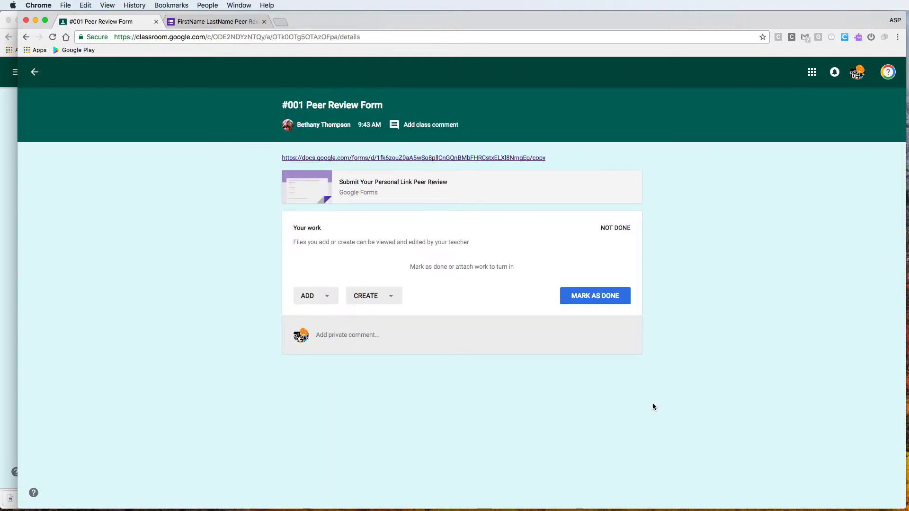
left_click(327, 296)
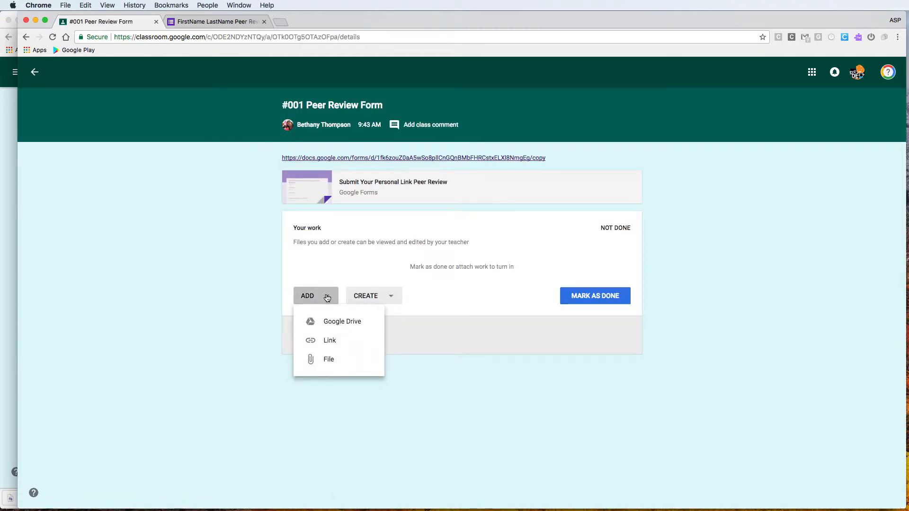
left_click(328, 320)
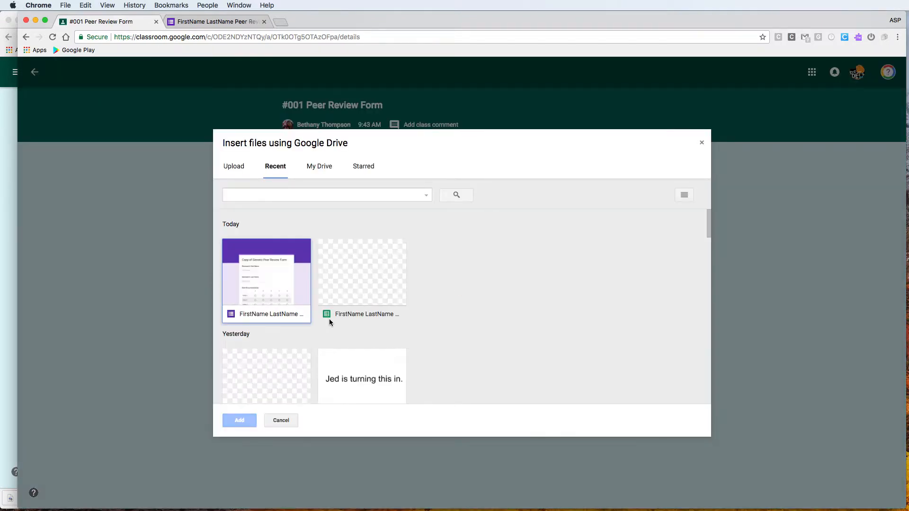
left_click(369, 281)
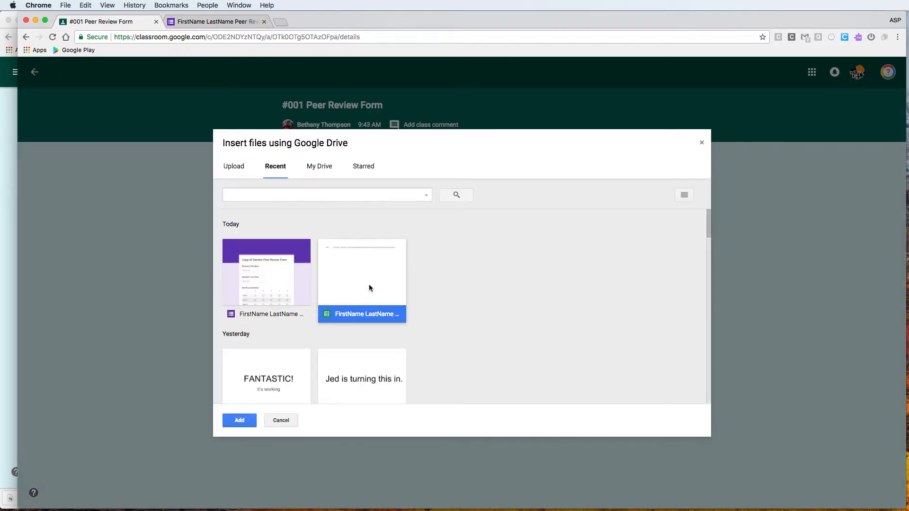
left_click(234, 421)
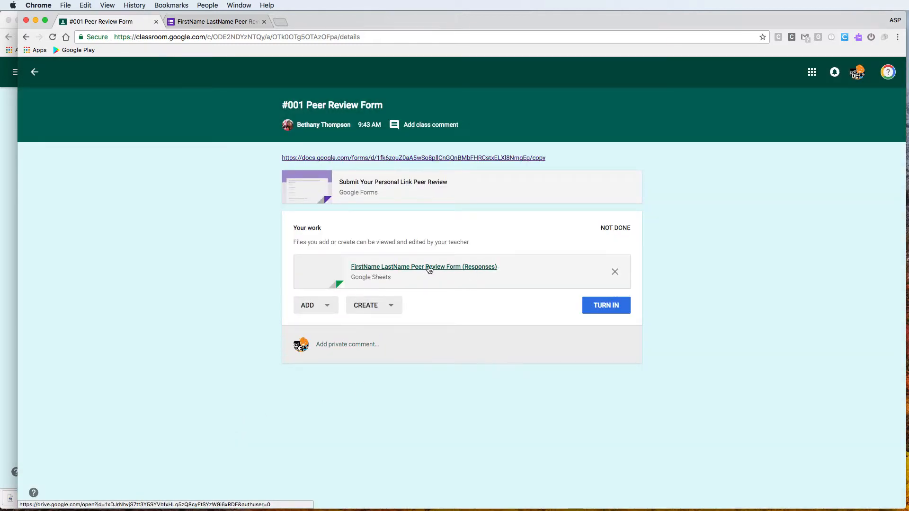
Open the Submit Your Personal Link Peer Review form and enter the student's first and last name
left_click(391, 182)
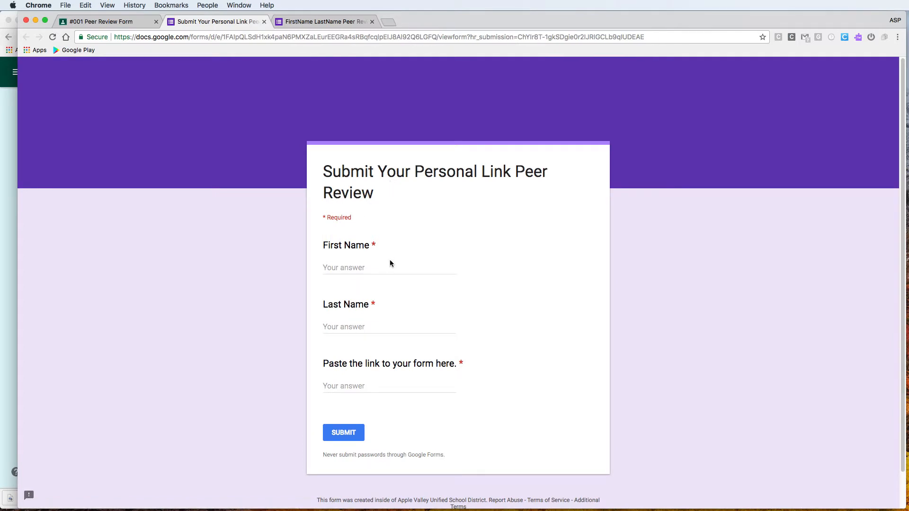
left_click(390, 260)
type("Test ")
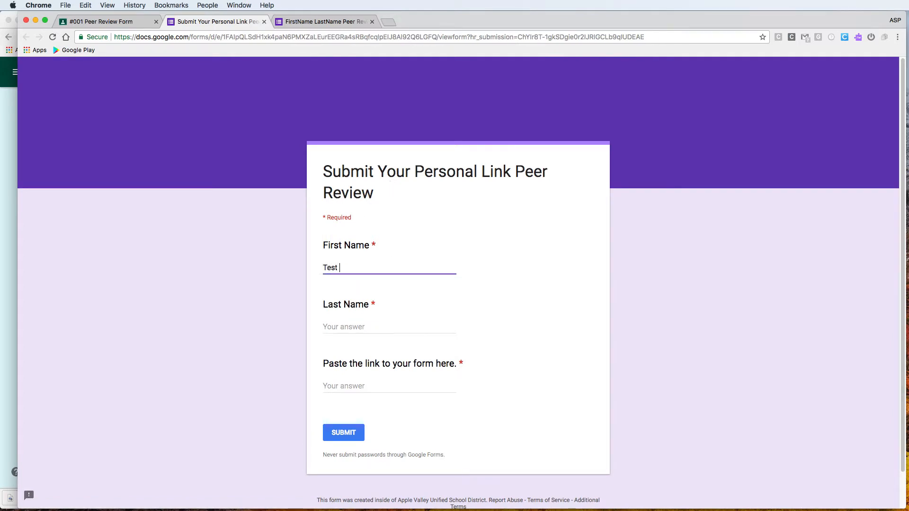
type("Student")
key("Tab")
type("Te")
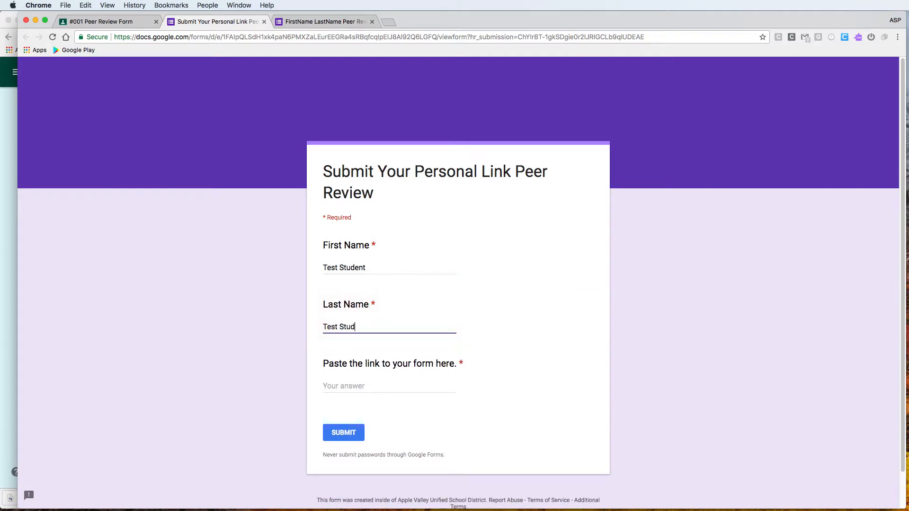
Paste your own form's shareable link, submit the response, and return to the #001 assignment
left_click(361, 388)
key("super+v")
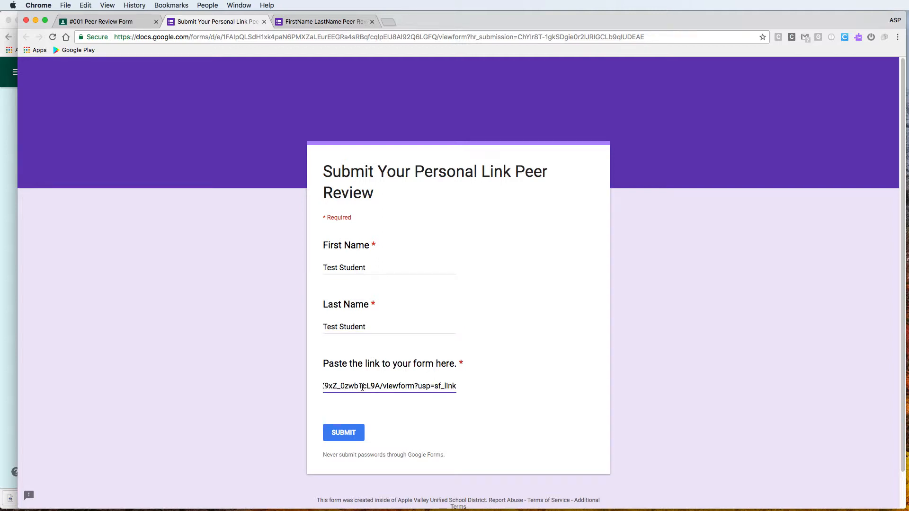
left_click(327, 21)
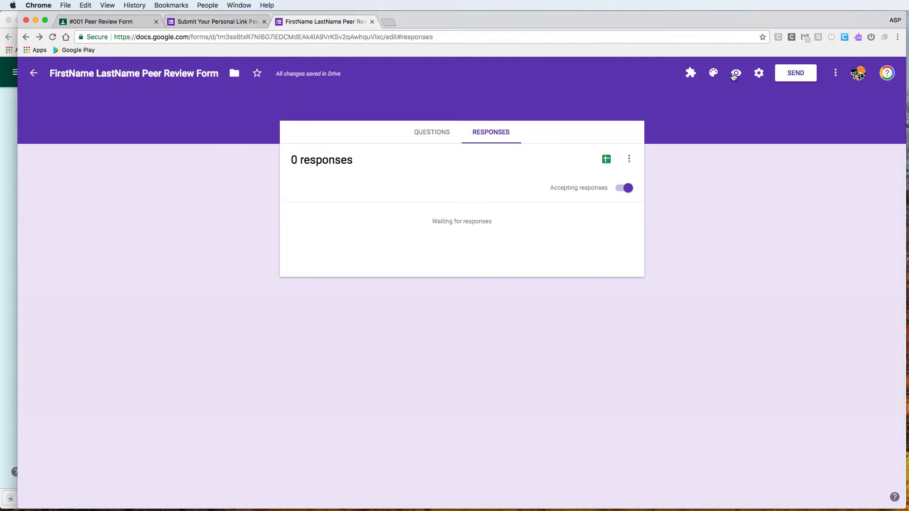
left_click(795, 73)
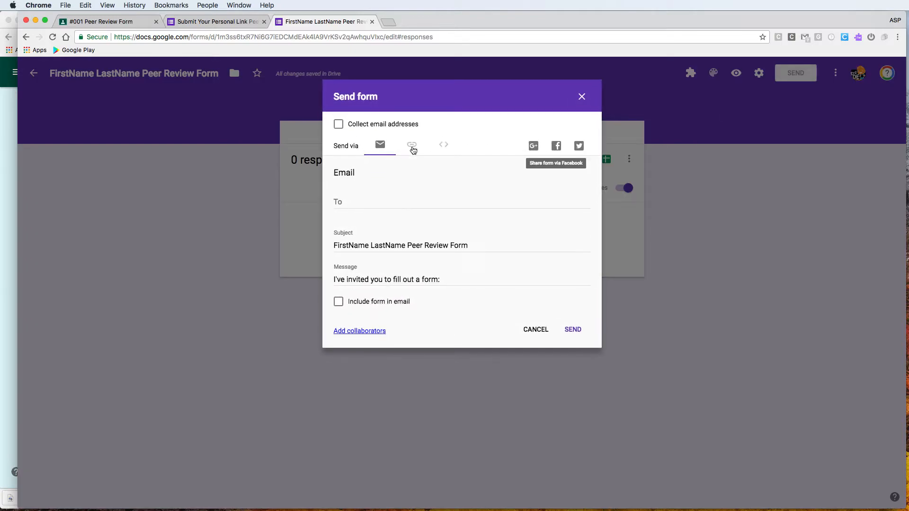
left_click(410, 145)
left_click(209, 22)
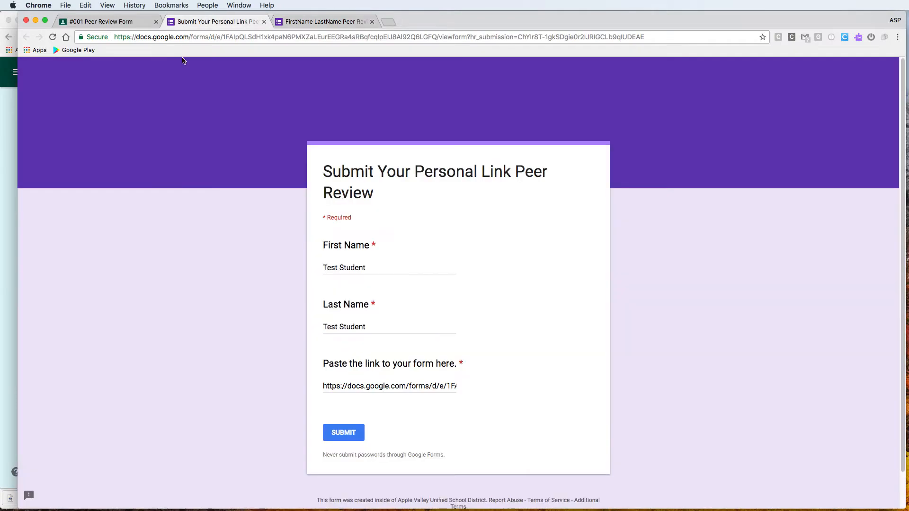
left_click(347, 433)
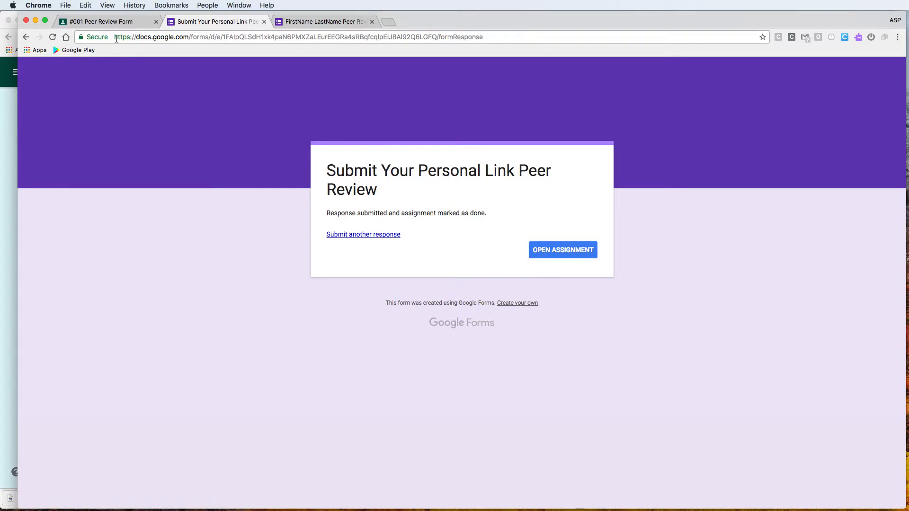
left_click(109, 22)
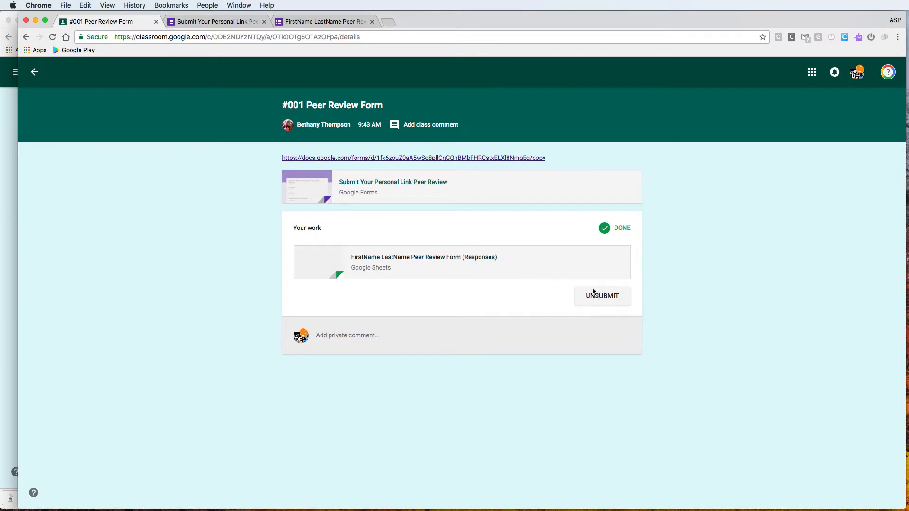
Back in the class stream, open the #002 Submit Your Personal Link Peer Review (Responses) sheet
left_click(34, 73)
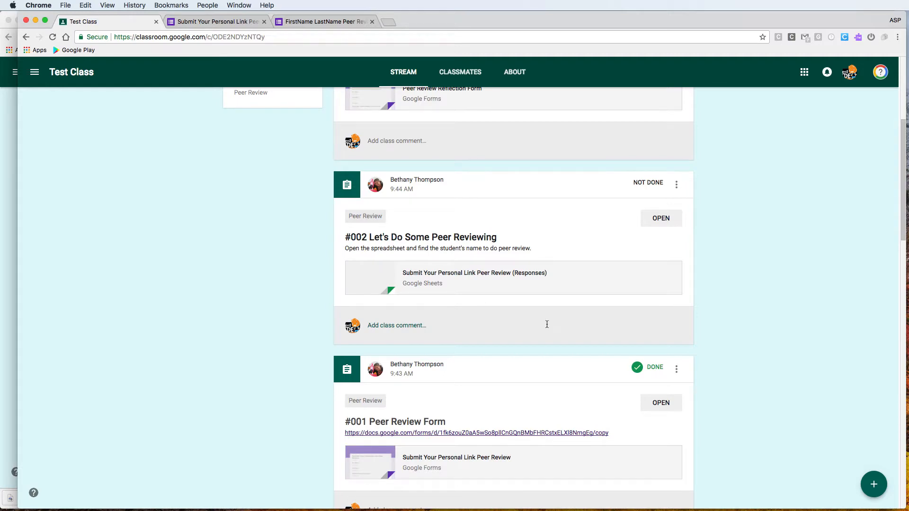
scroll(535, 322, "up", 1)
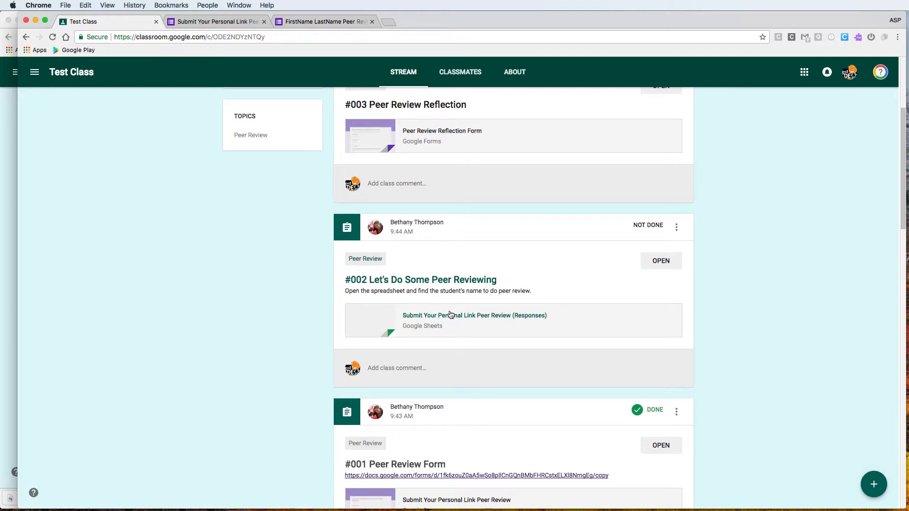
left_click(456, 316)
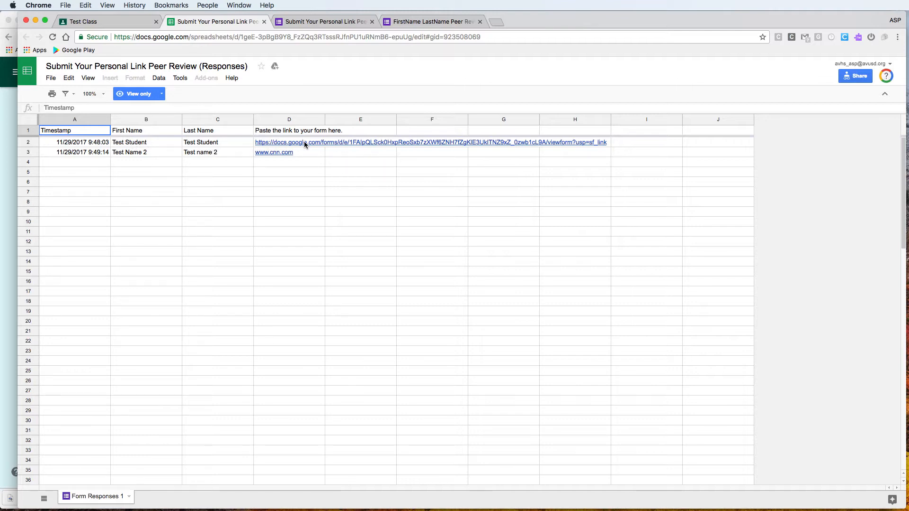
Open the peer review form link in cell D2 and scroll down the form
left_click(288, 154)
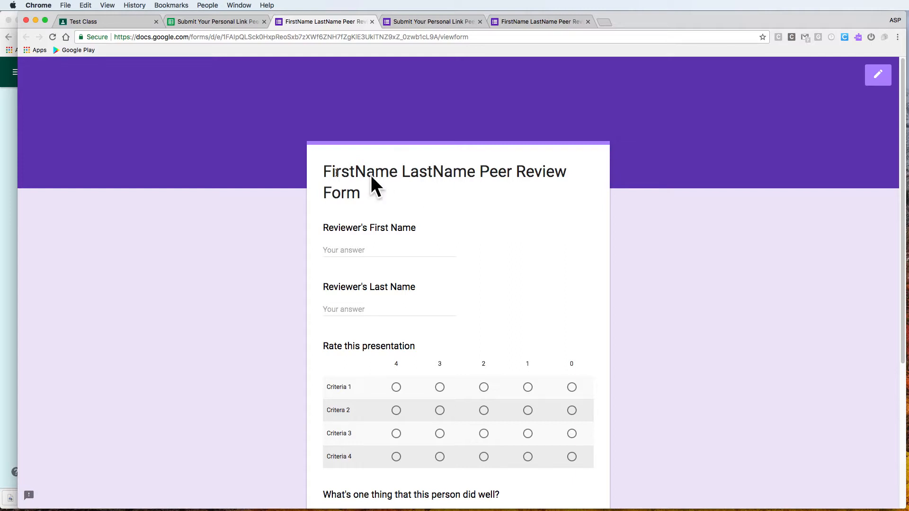
scroll(421, 301, "down", 5)
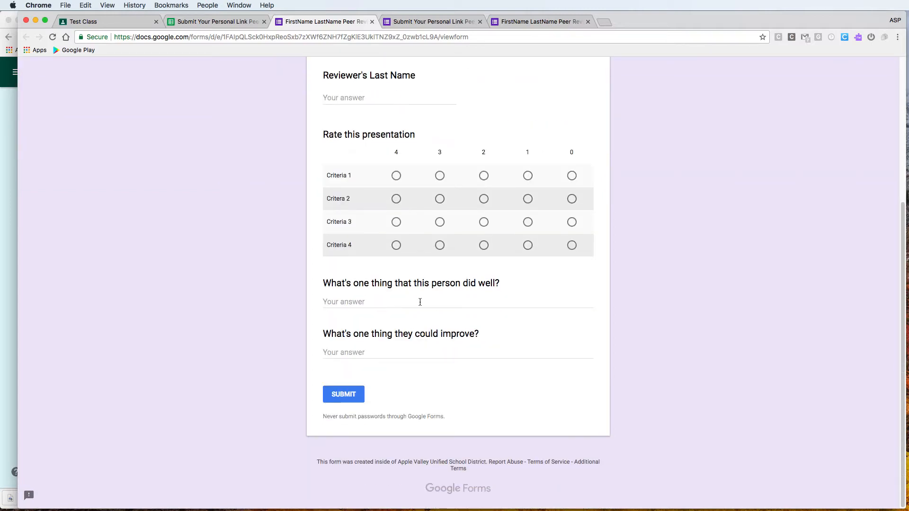
From the Test Class stream, open #001 Peer Review Form and its attached Responses spreadsheet
left_click(123, 26)
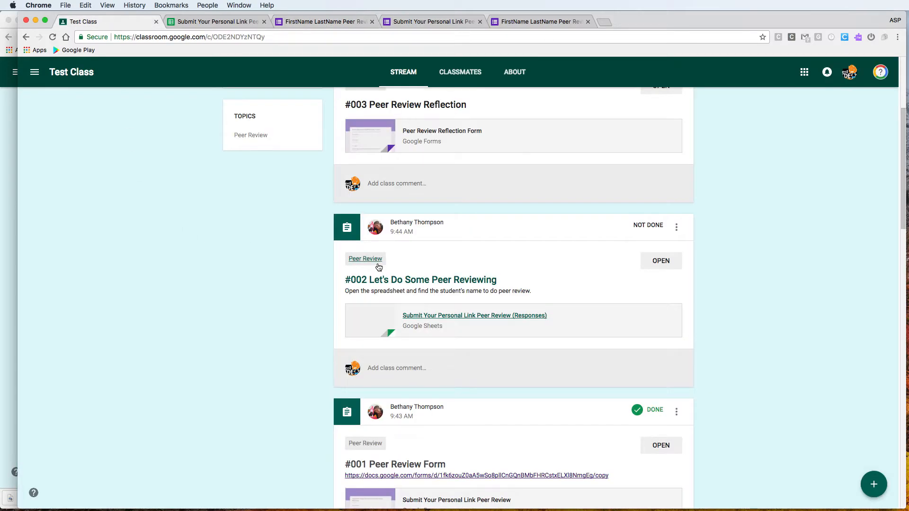
scroll(377, 264, "down", 2)
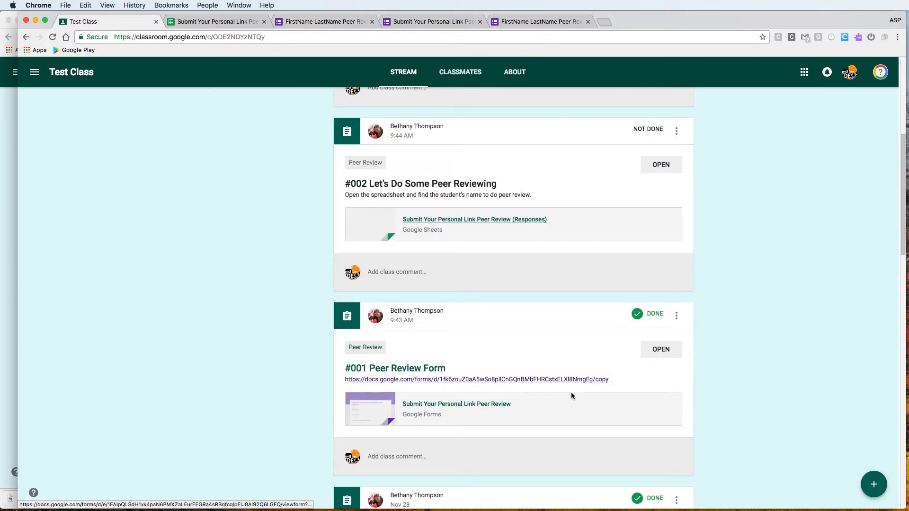
left_click(661, 349)
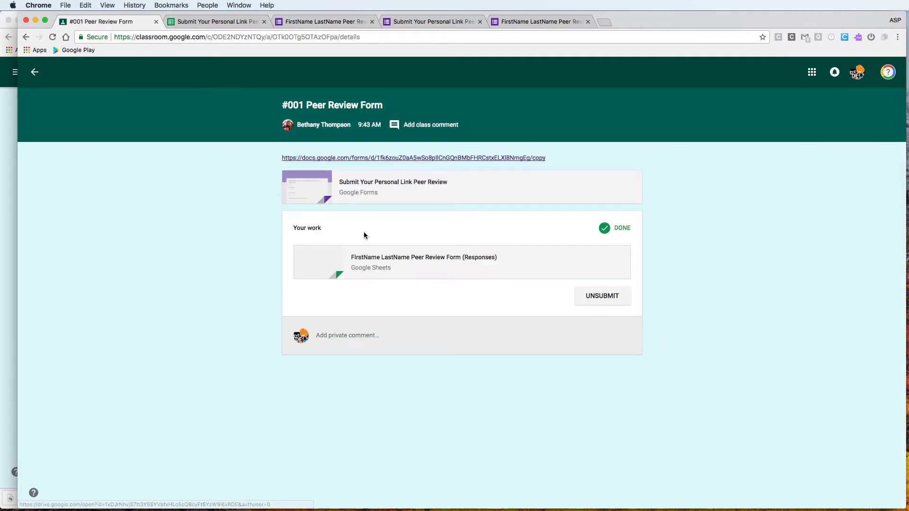
left_click(379, 258)
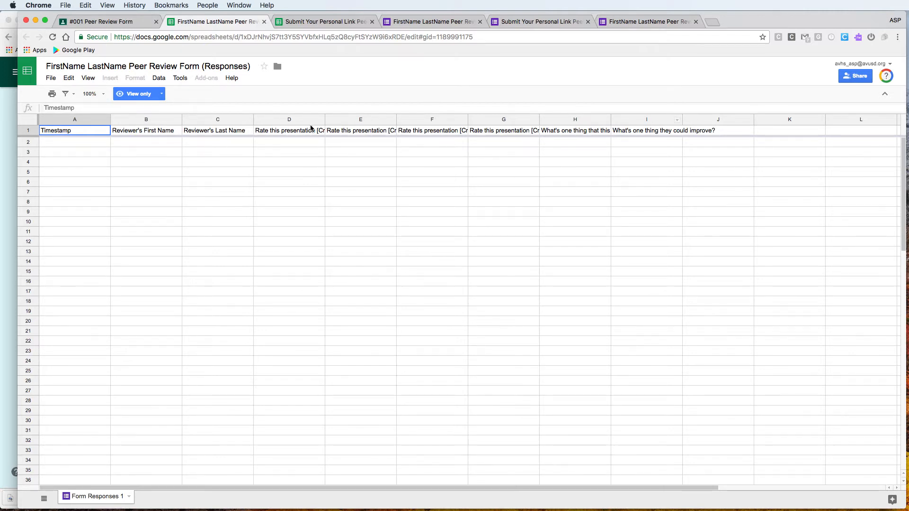
Select all cells in the header-only responses sheet, then return to the #001 assignment
left_click(34, 120)
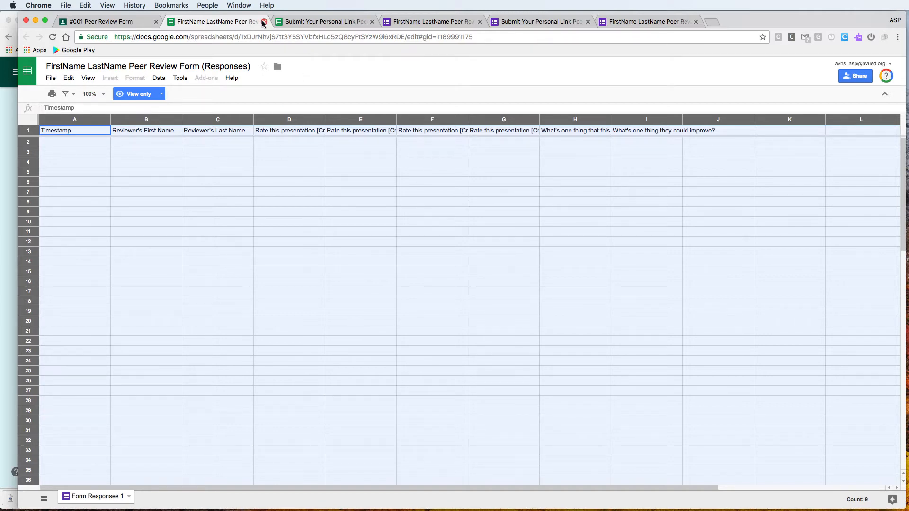
left_click(102, 22)
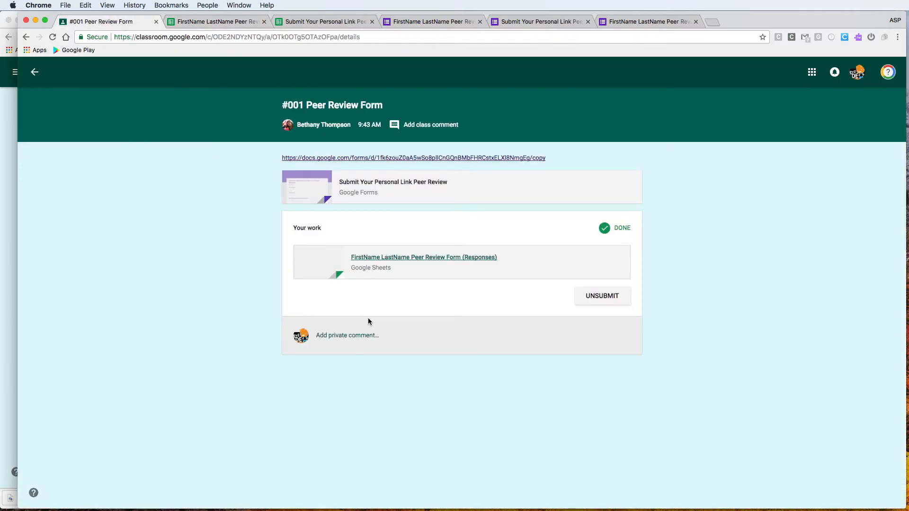
Open #003 Peer Review Reflection's attached form from the stream and scroll through its questions
left_click(35, 72)
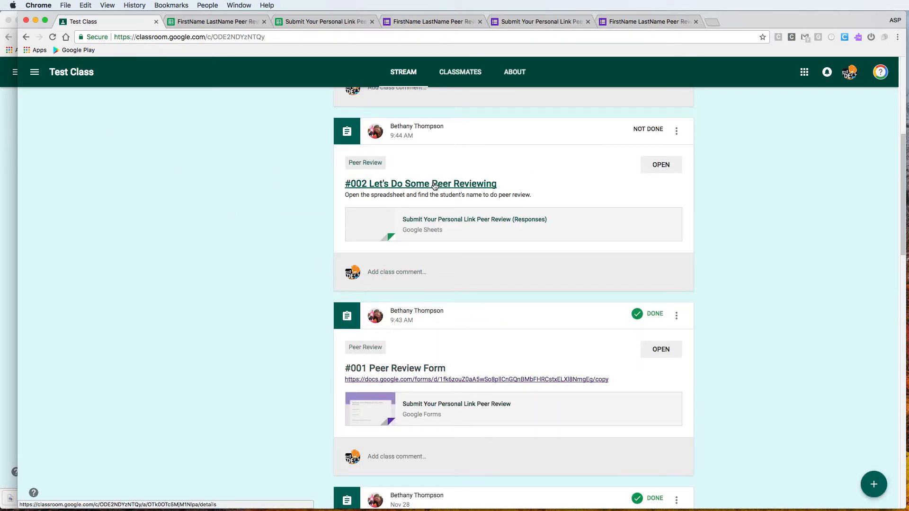
scroll(436, 187, "up", 5)
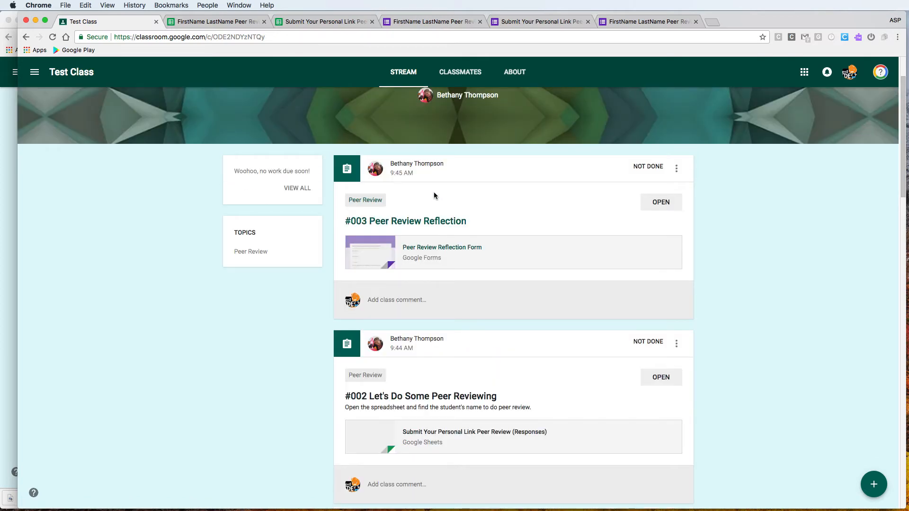
left_click(432, 221)
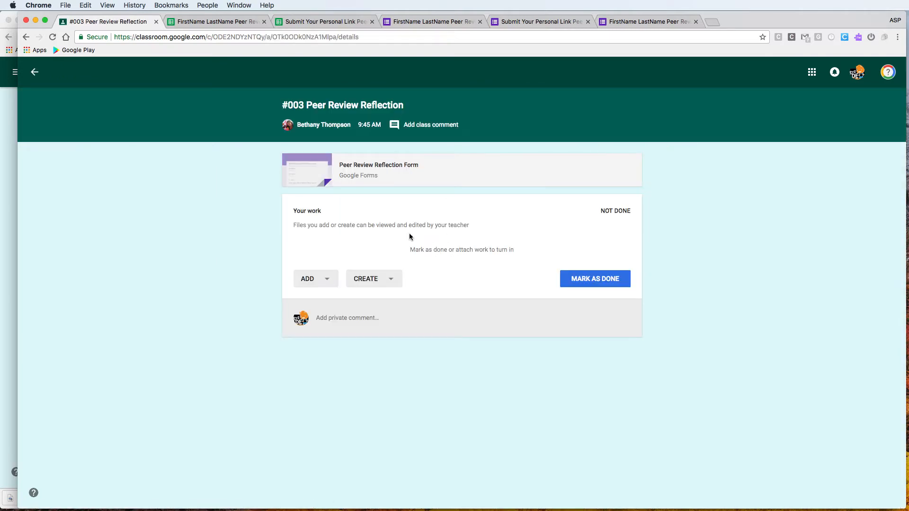
left_click(373, 165)
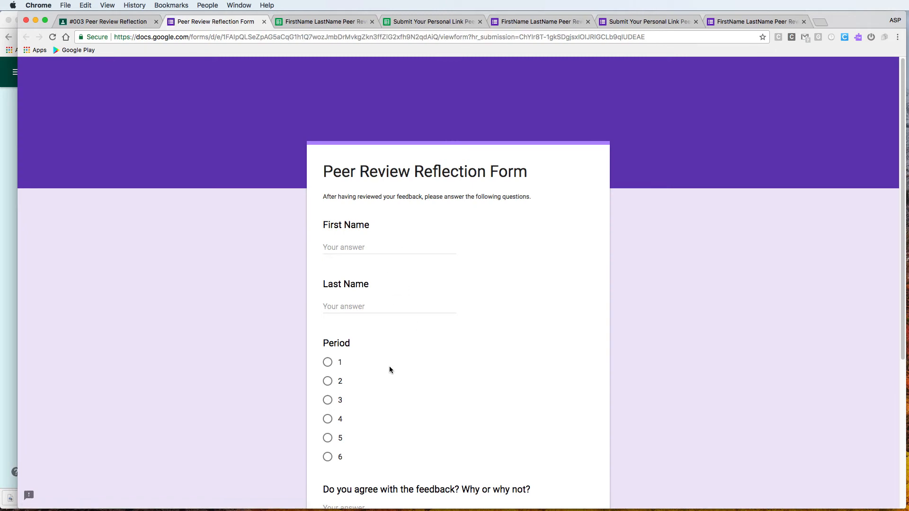
scroll(389, 365, "down", 5)
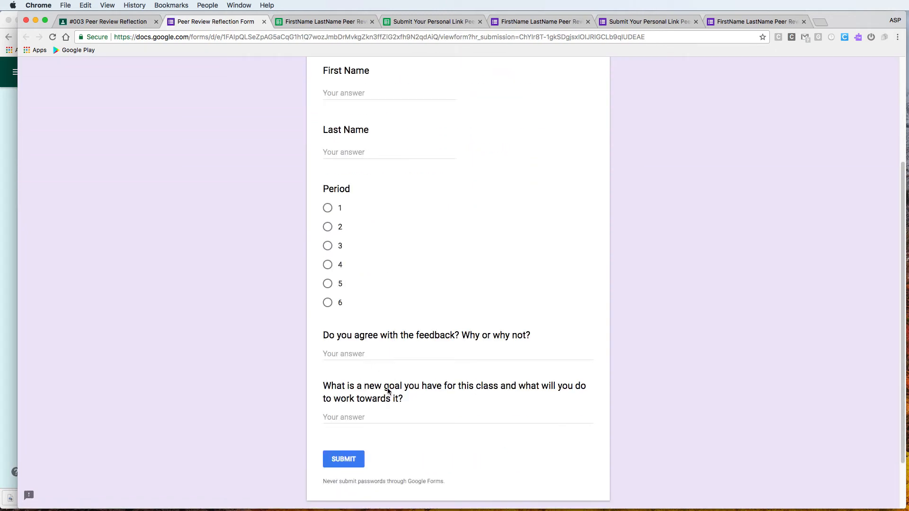
scroll(395, 412, "up", 2)
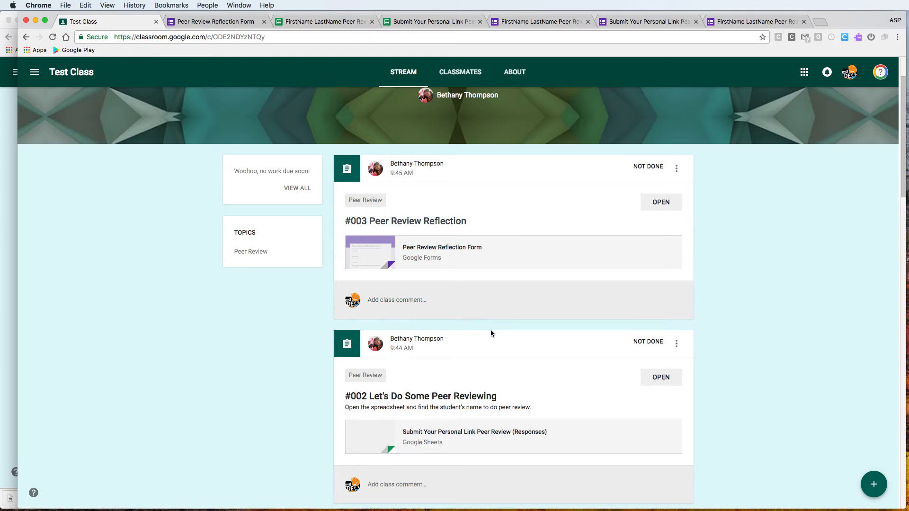
Filter the stream to the Peer Review topic, then bring the teacher's window forward
left_click(249, 255)
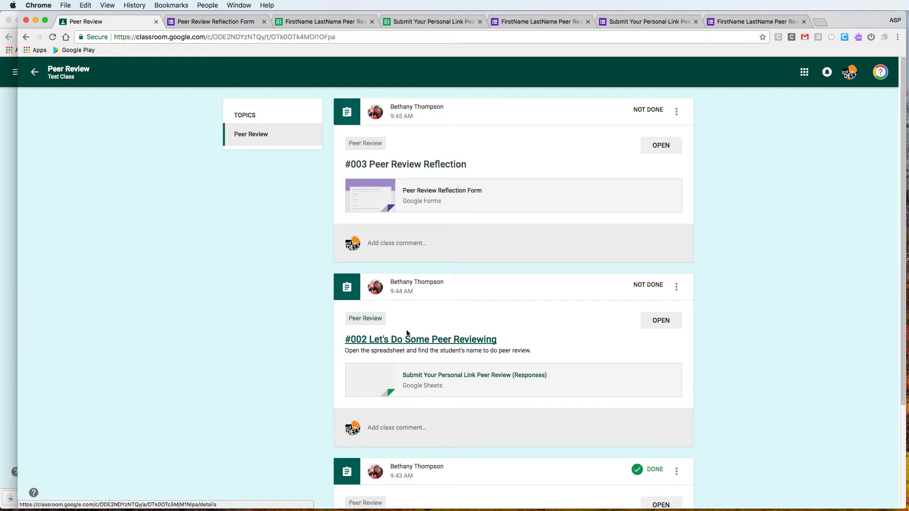
left_click(3, 199)
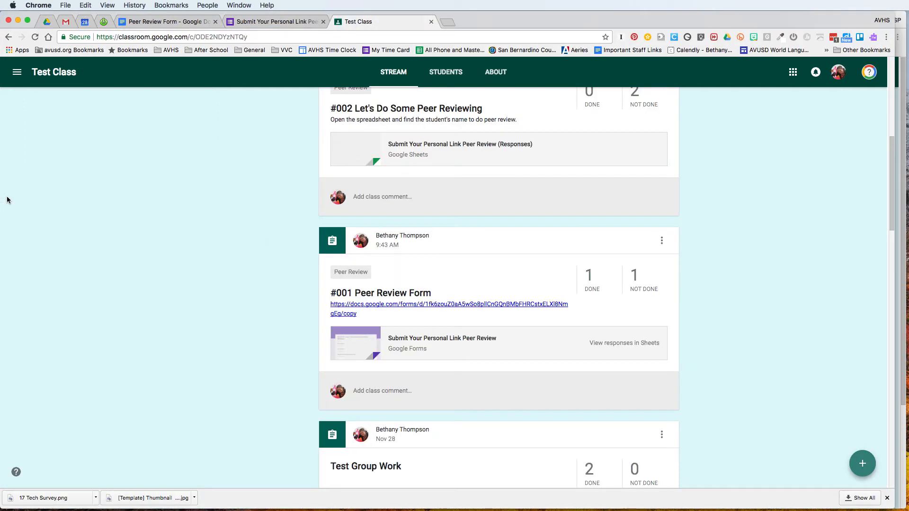
Copy the link to the #002 Let's Do Some Peer Reviewing post and start a new assignment
scroll(303, 244, "up", 5)
scroll(308, 245, "up", 2)
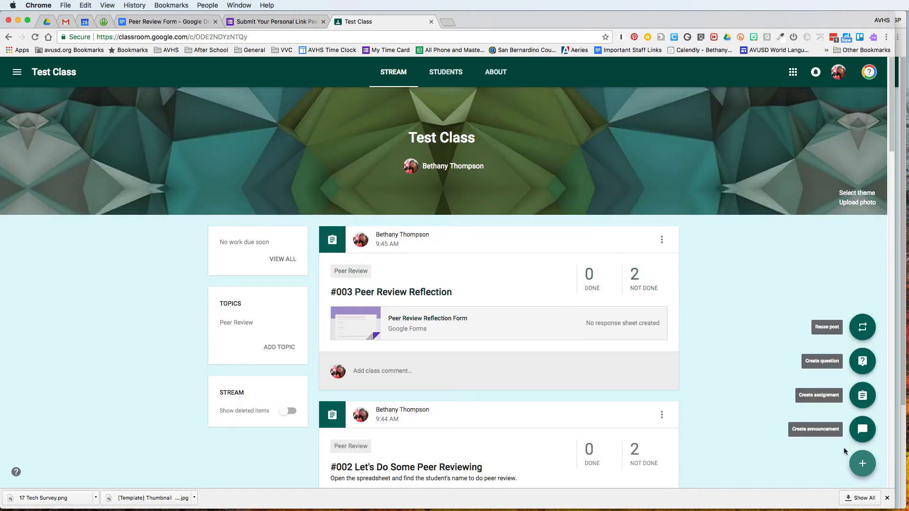
scroll(459, 335, "down", 3)
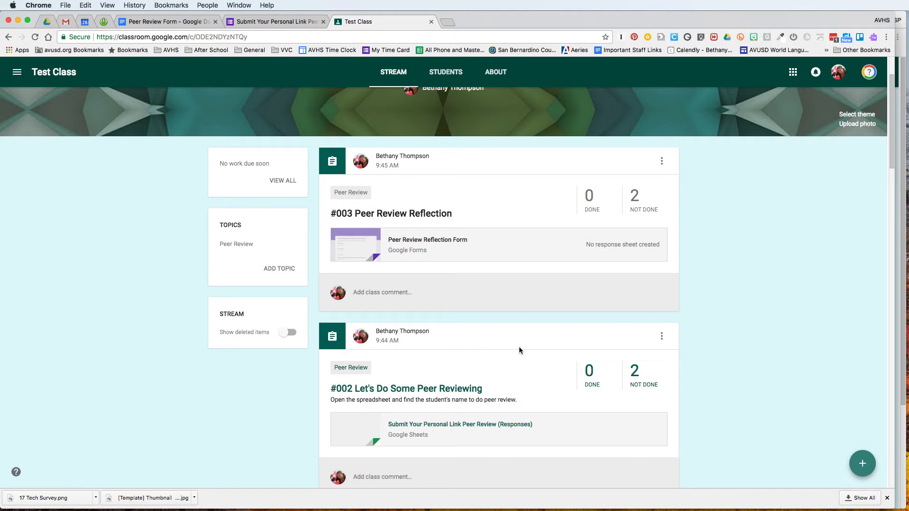
left_click(661, 338)
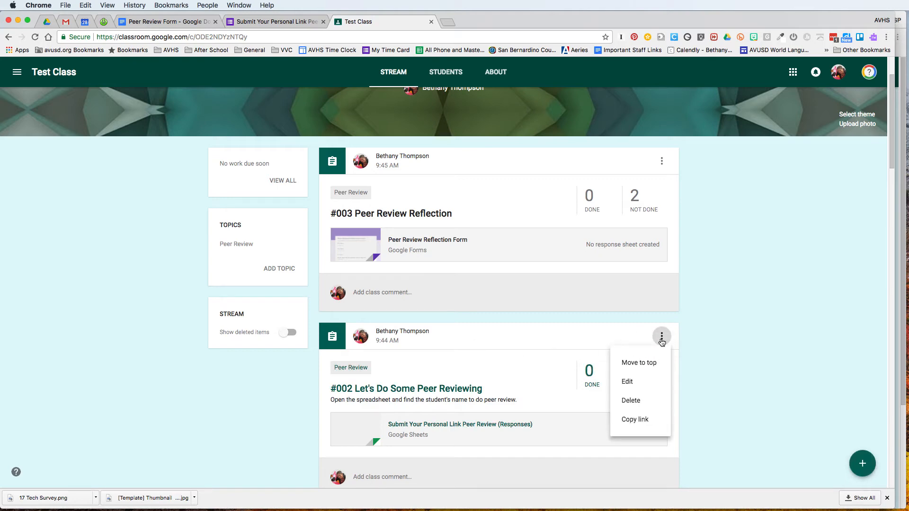
left_click(647, 421)
mouse_move(862, 464)
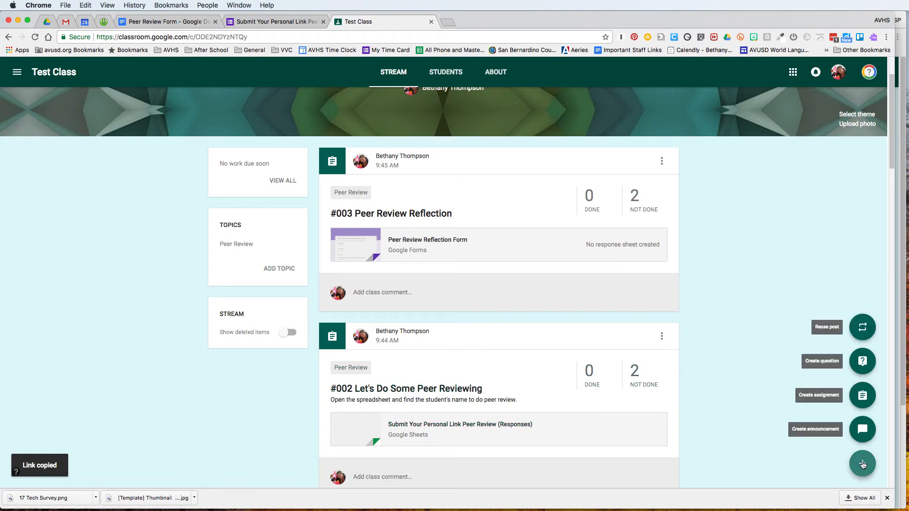
left_click(862, 396)
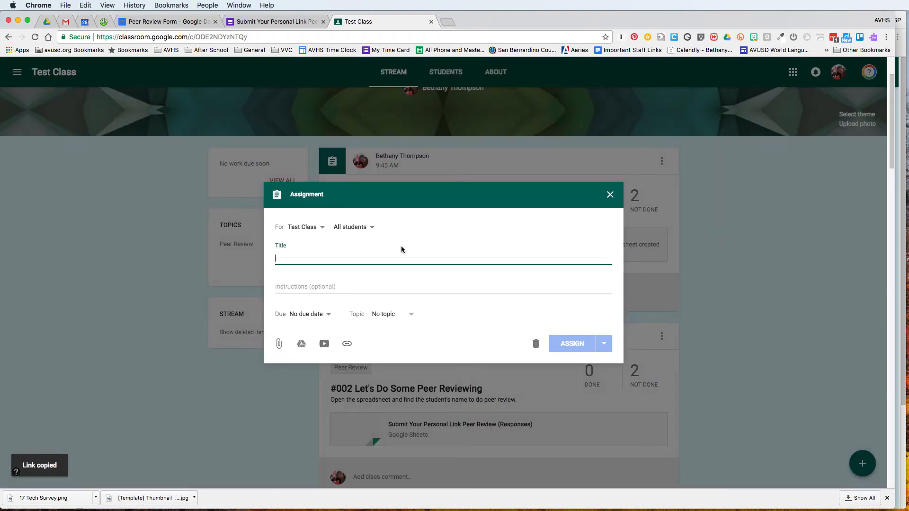
Title the assignment '#045 Peer Review of Presentation' with instructions 'Click on the link to do peer reviewing.'
type("#0")
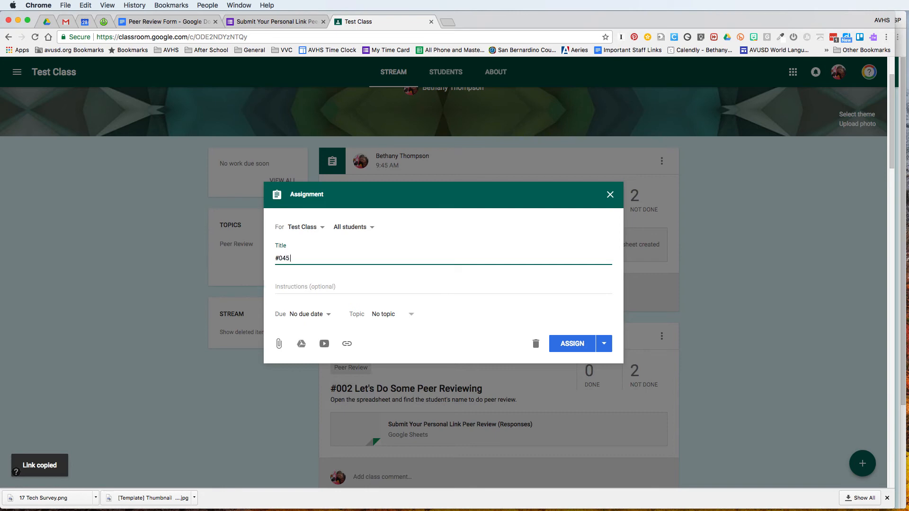
type("45")
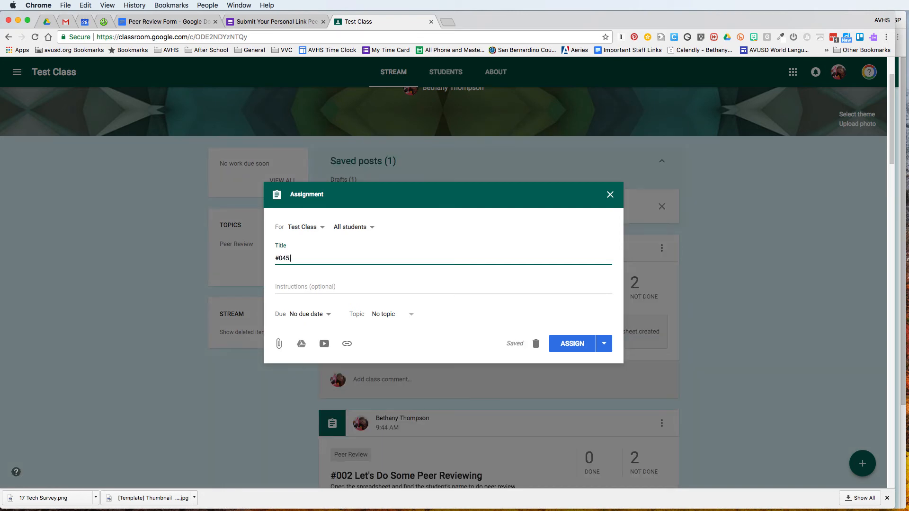
type(" Peer Review of Presentation")
key("Tab")
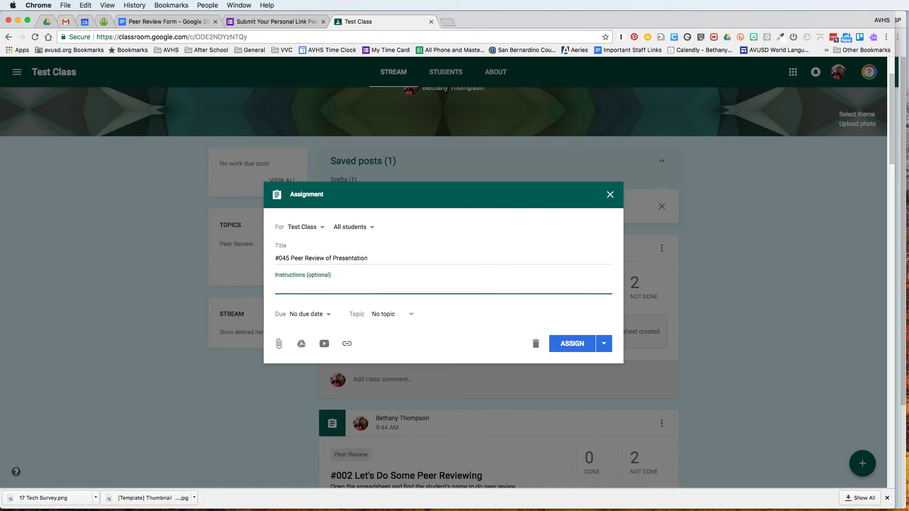
type("Click on the link to do peer reviewing.")
Attach the copied #002 post link and assign the #045 assignment to the class
left_click(349, 344)
key("super+v")
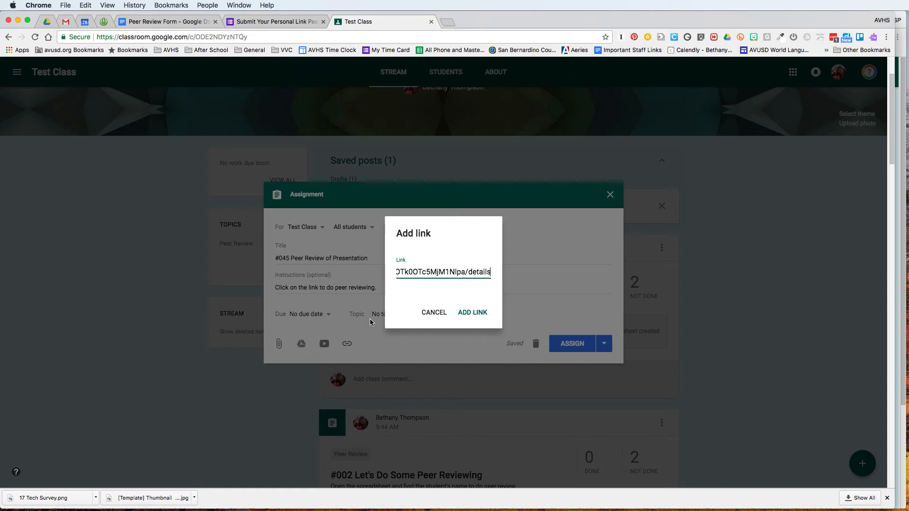
left_click(473, 313)
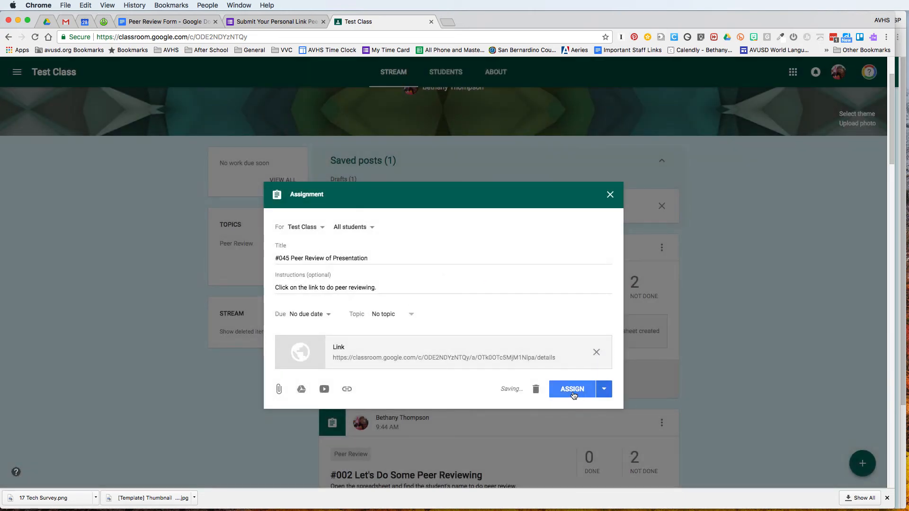
left_click(574, 395)
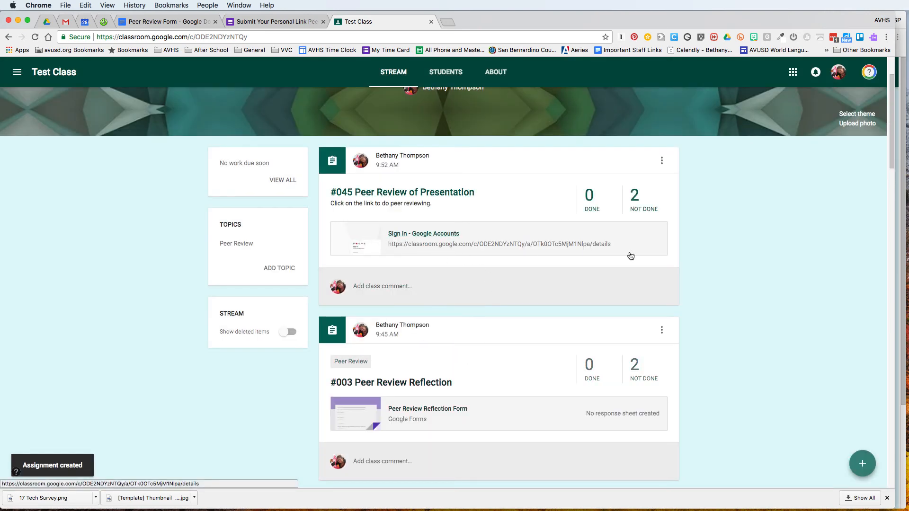
As the student, follow the #045 post's link to the #002 assignment, then return to the Test Class stream
left_click(900, 279)
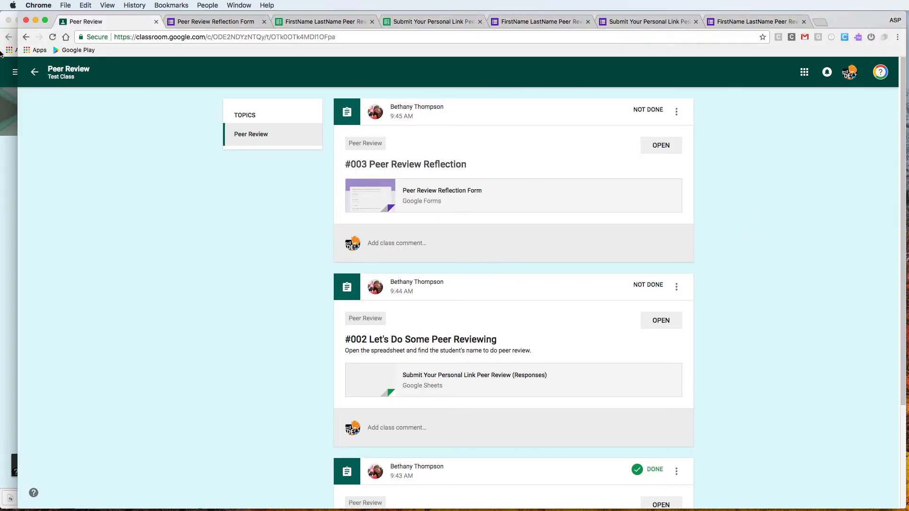
left_click(35, 72)
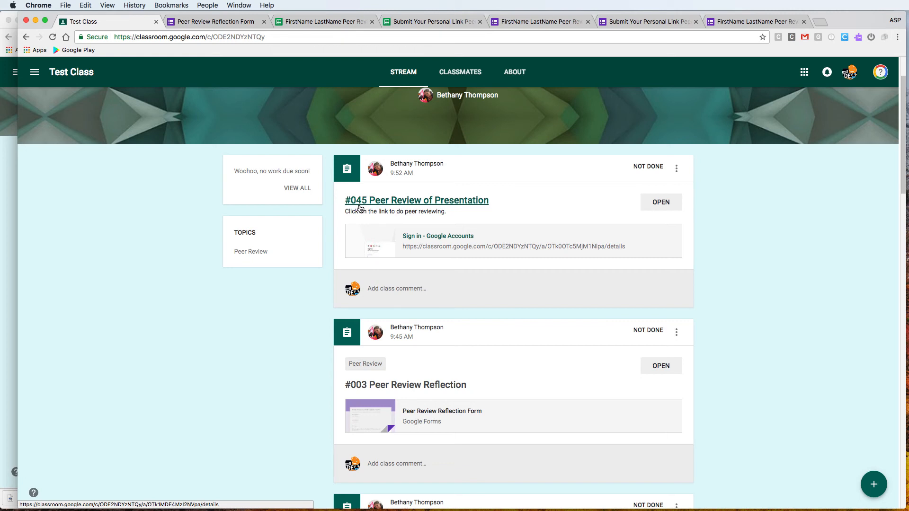
left_click(438, 236)
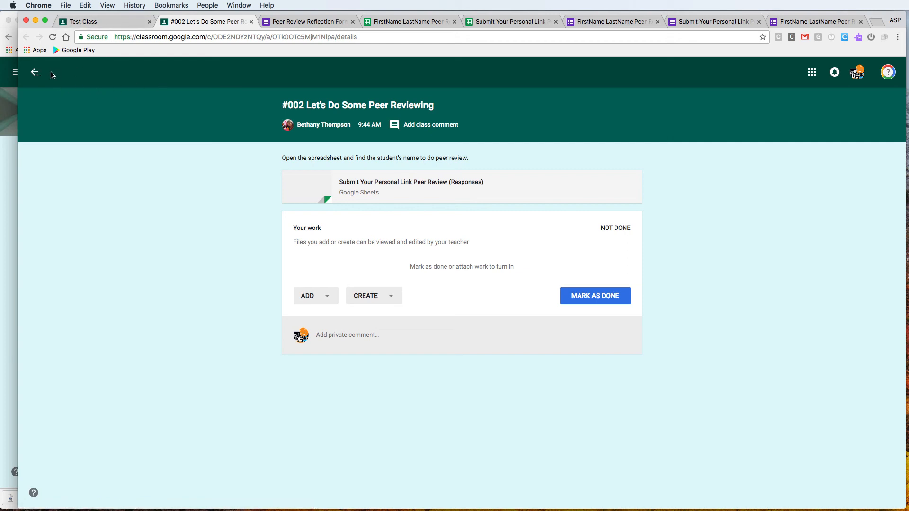
left_click(108, 22)
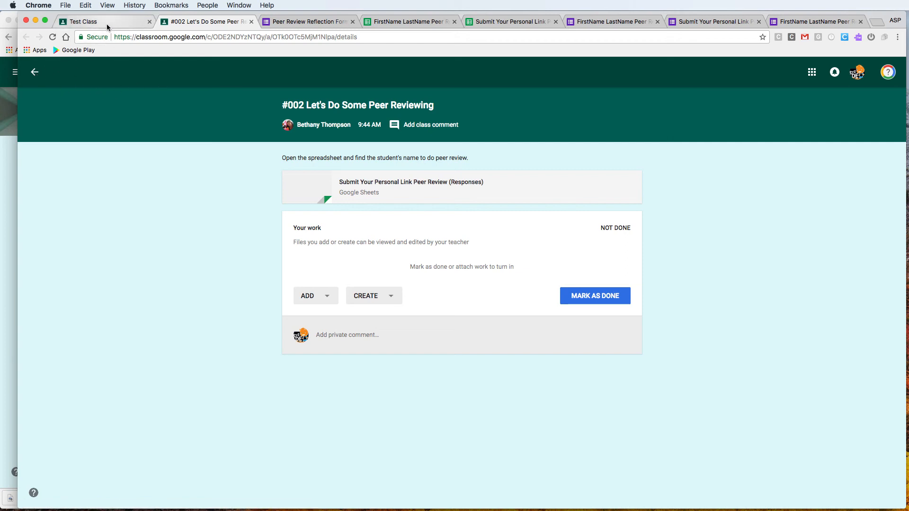